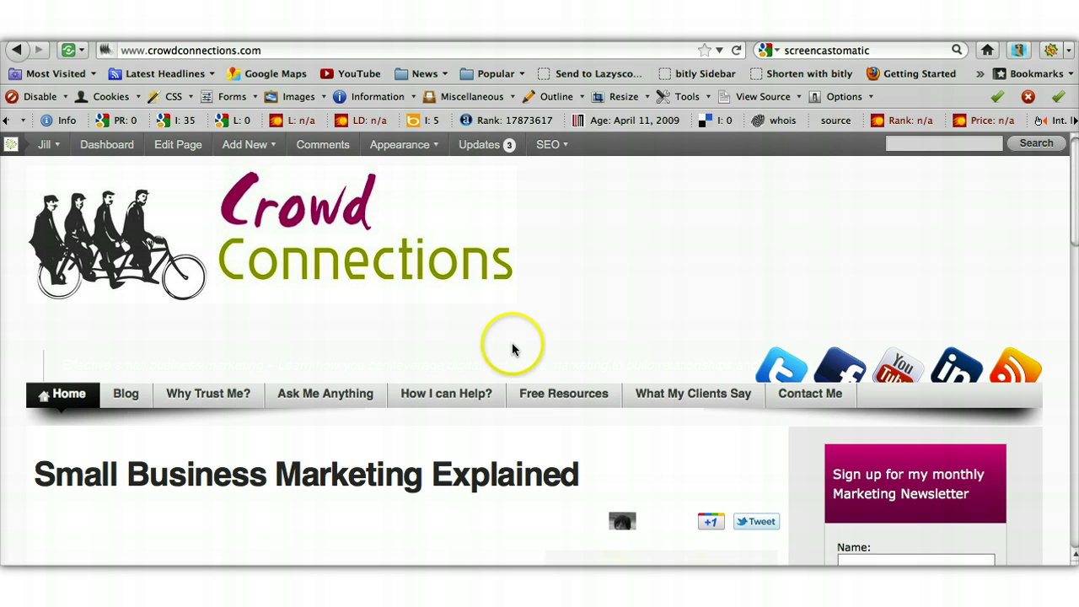
Browse the live site, then switch to the WordPress admin Dashboard from the admin bar.
scroll(578, 308, "down", 5)
scroll(580, 310, "down", 2)
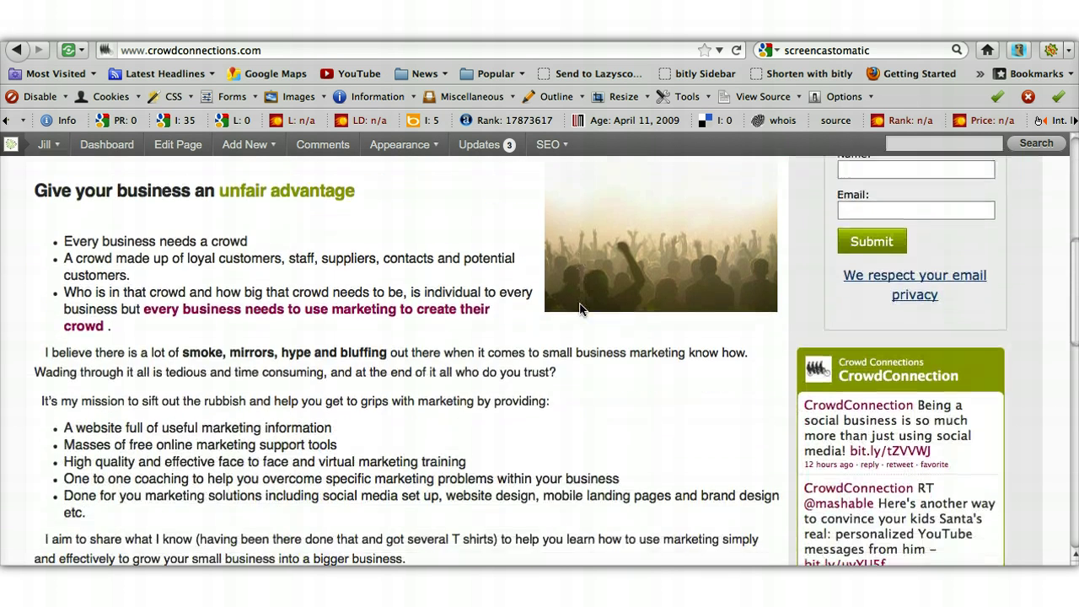
scroll(580, 310, "down", 10)
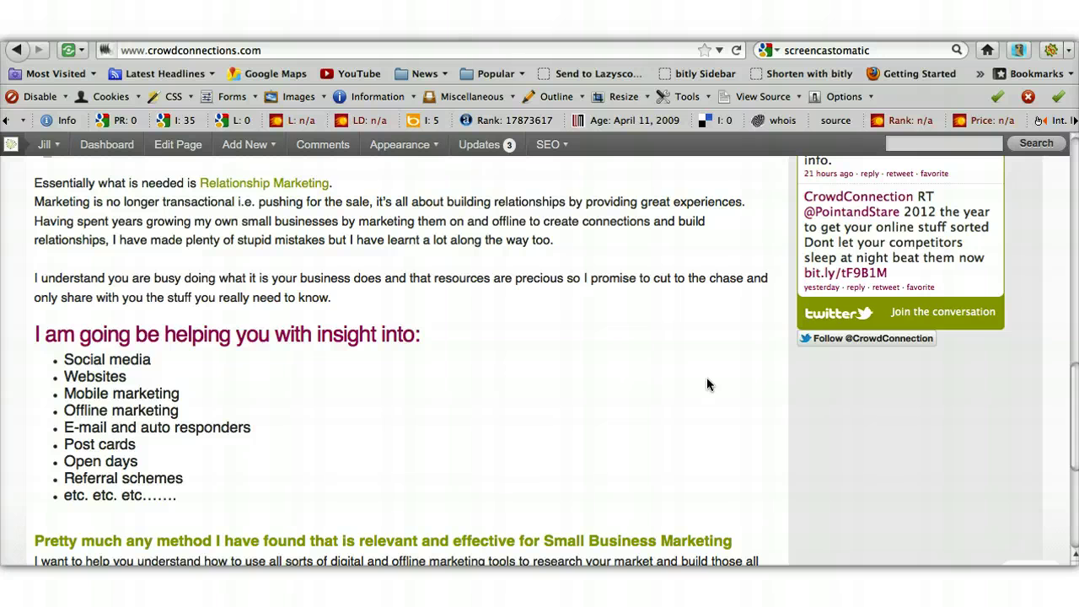
scroll(706, 384, "up", 10)
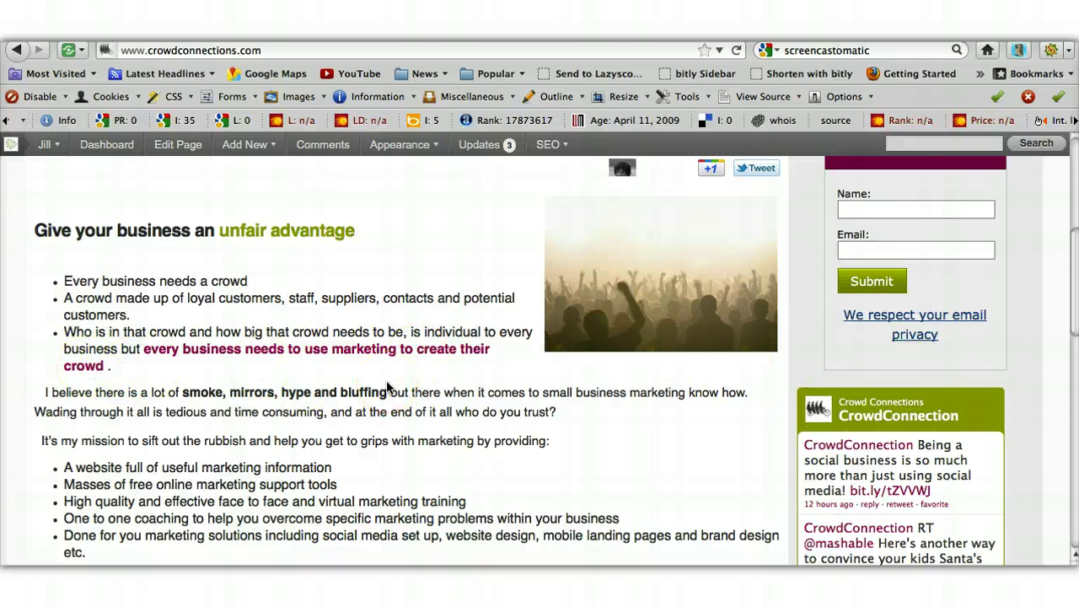
scroll(387, 387, "up", 5)
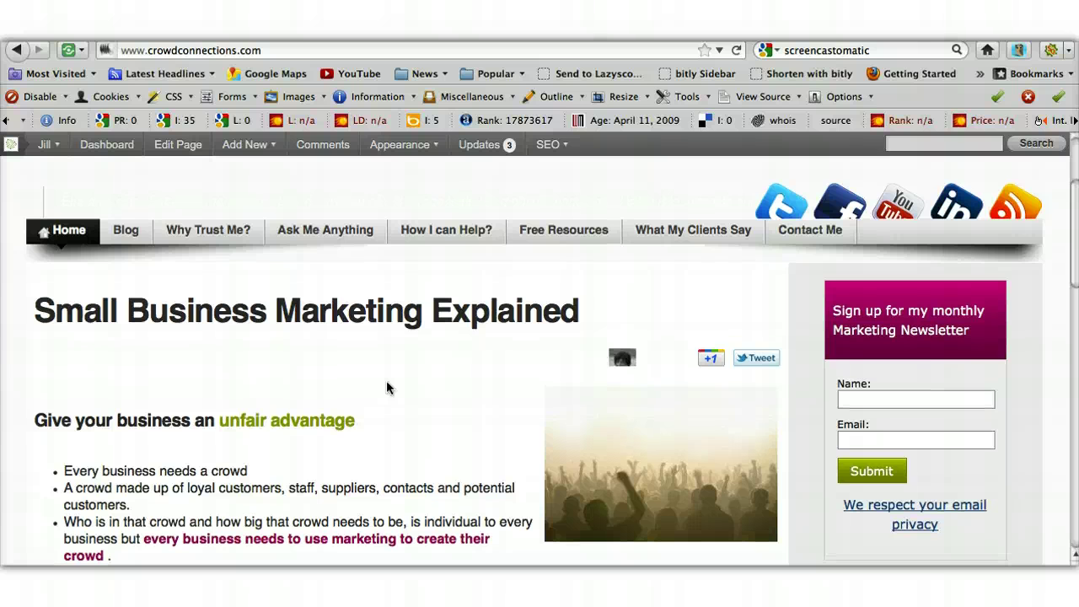
left_click(107, 145)
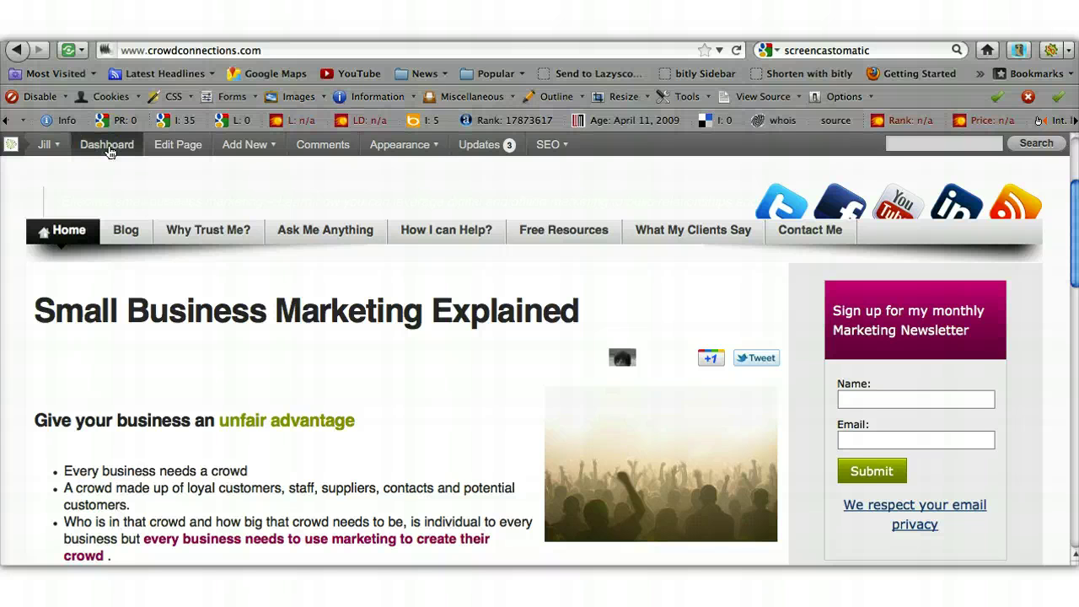
left_click(108, 147)
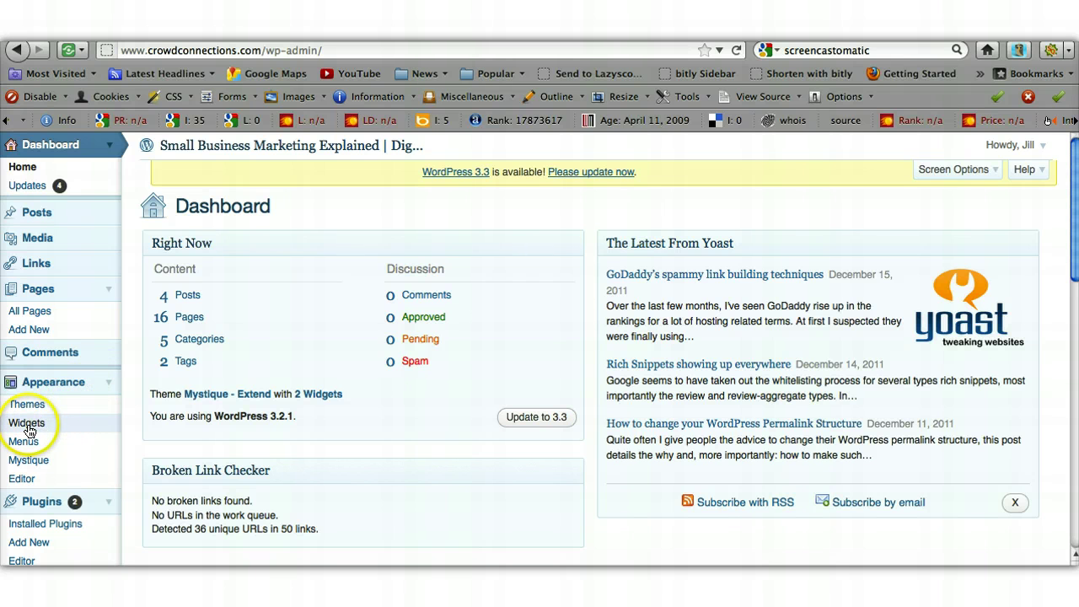
Go to Appearance > Widgets and look through the Available Widgets list.
left_click(27, 428)
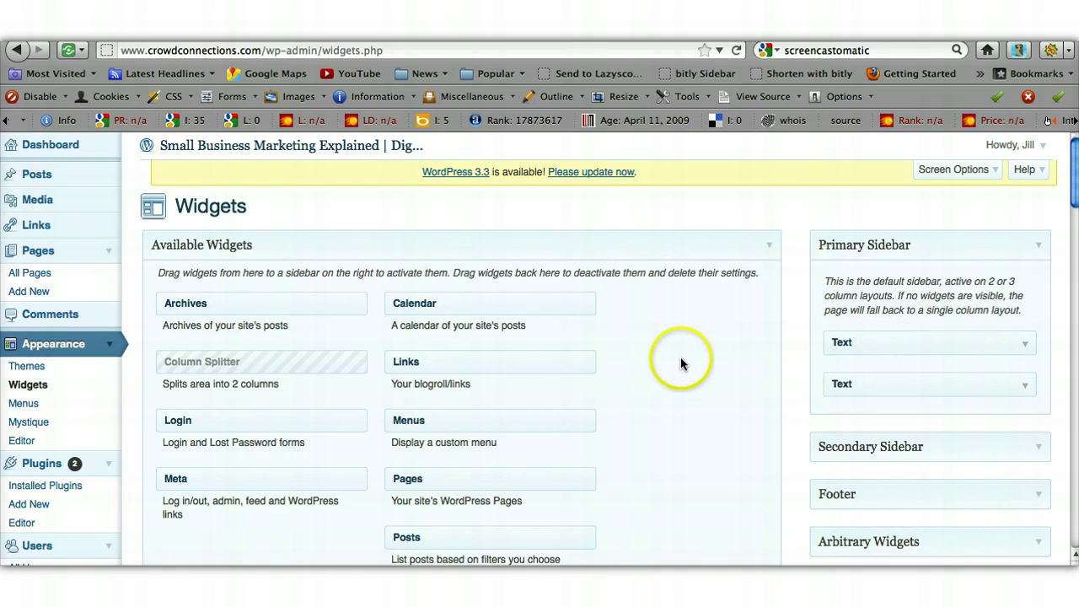
scroll(681, 363, "down", 5)
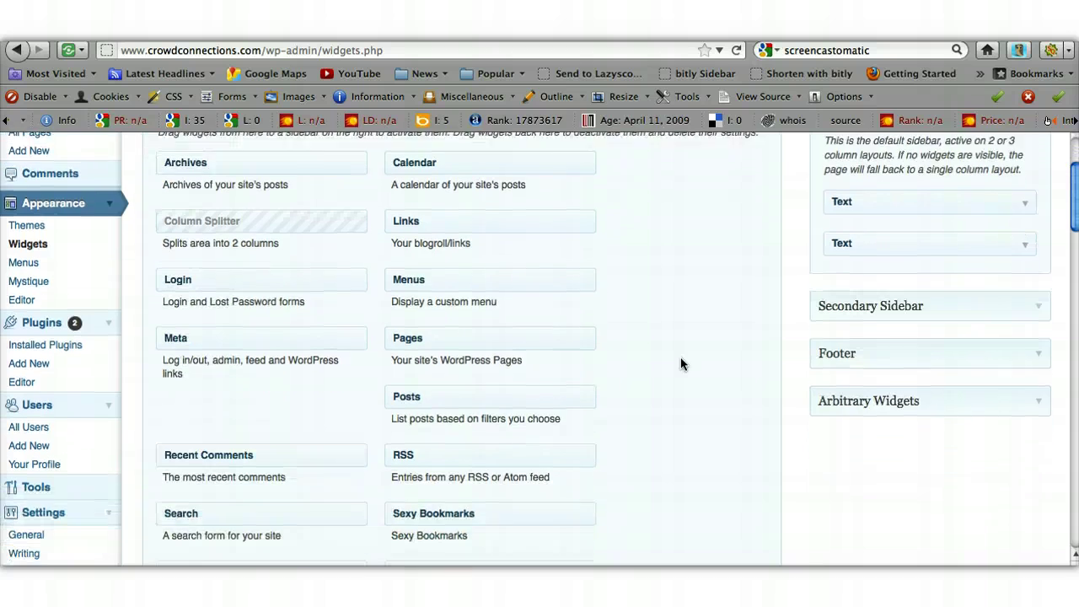
scroll(681, 363, "down", 2)
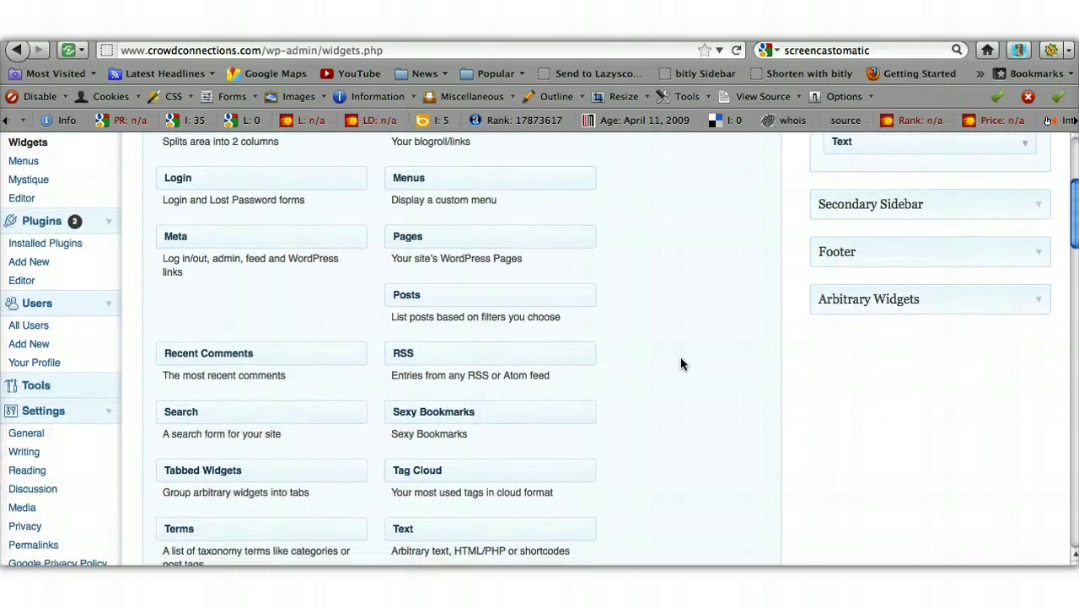
scroll(681, 364, "down", 4)
scroll(681, 363, "down", 3)
scroll(681, 363, "up", 13)
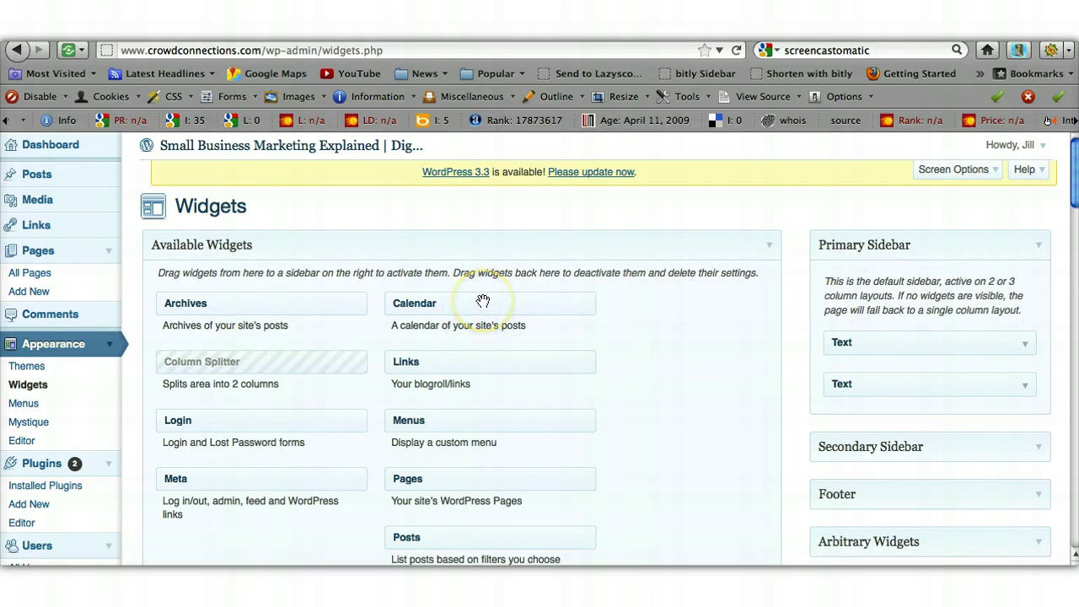
Drop the Calendar widget below the two Text widgets in the Primary Sidebar, with post type Posts.
left_click_drag(483, 301, 923, 426)
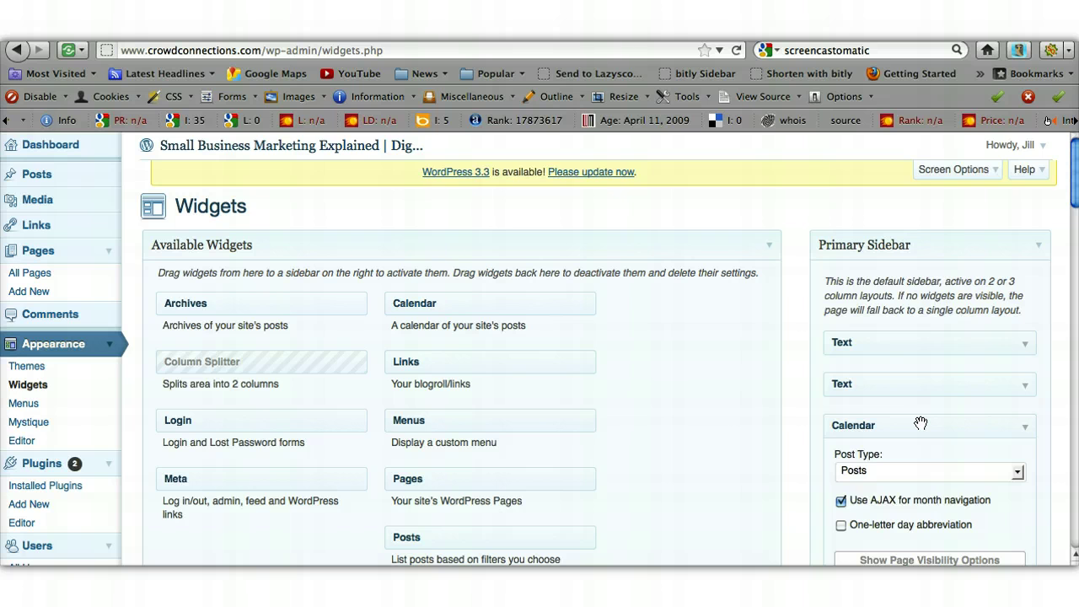
scroll(921, 424, "down", 3)
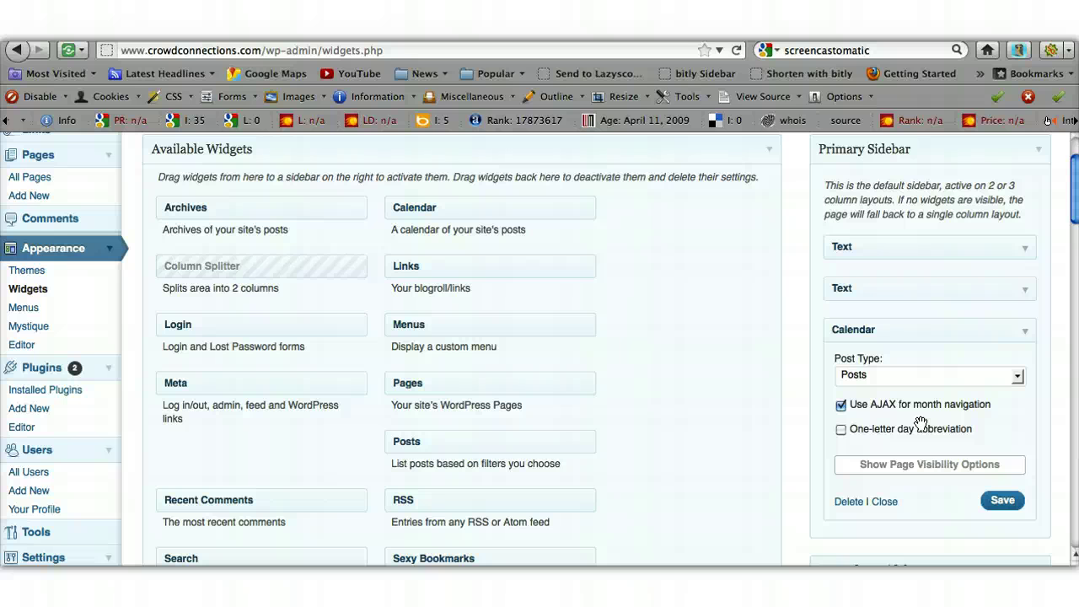
left_click(1018, 376)
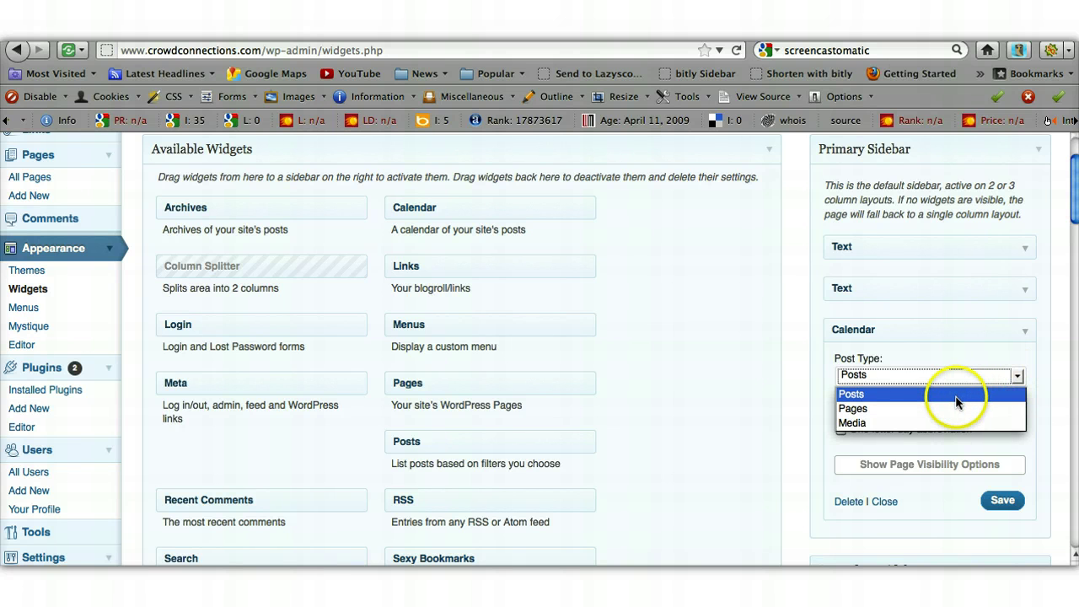
left_click(886, 396)
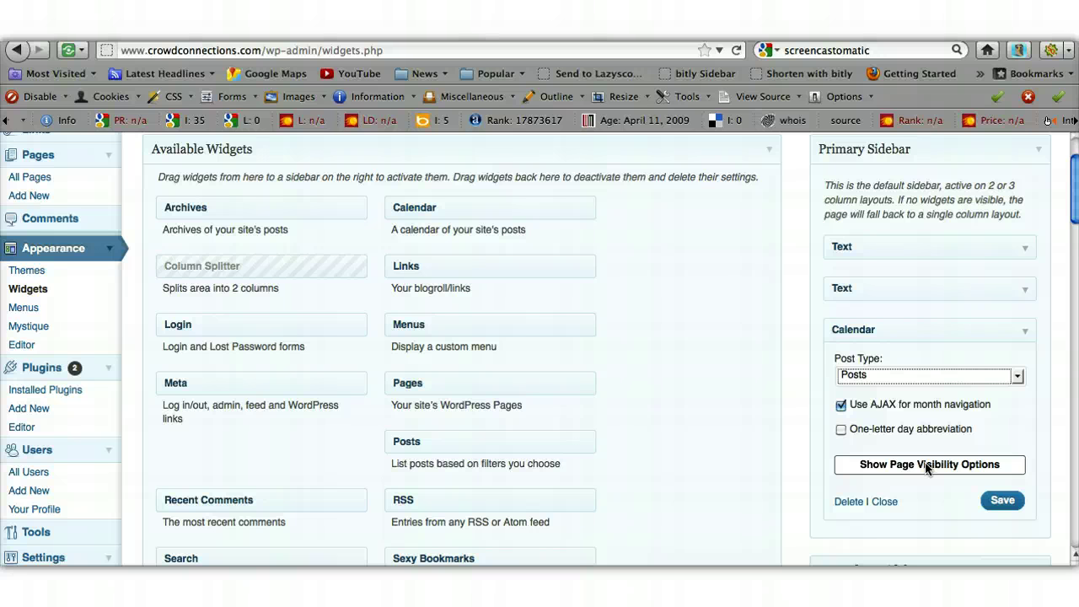
Tick the Calendar widget's page visibility boxes, including Marketing Books, and save the widget.
left_click(927, 468)
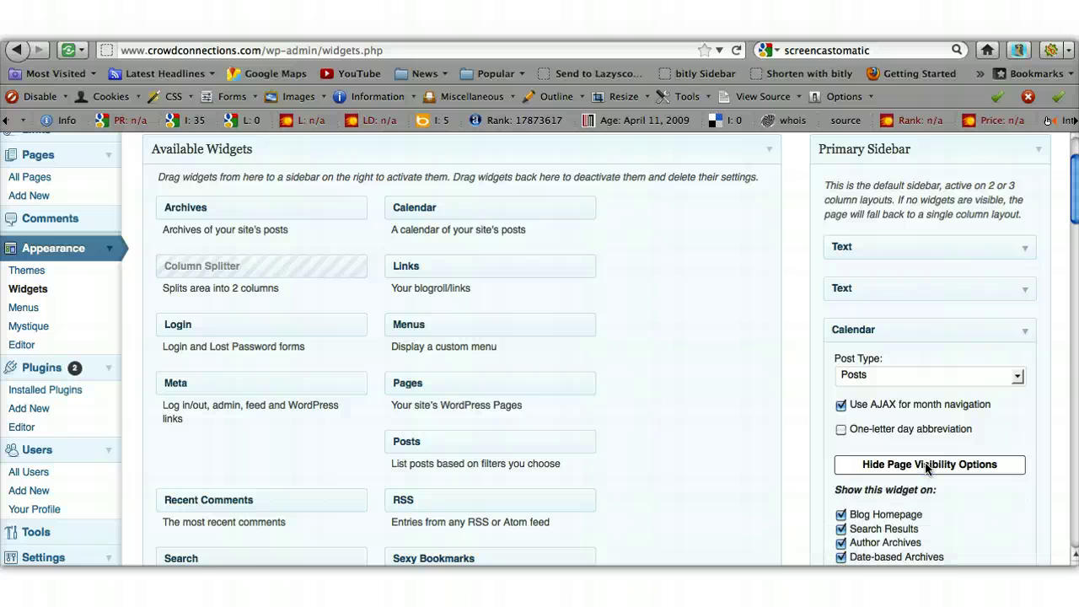
scroll(927, 468, "down", 10)
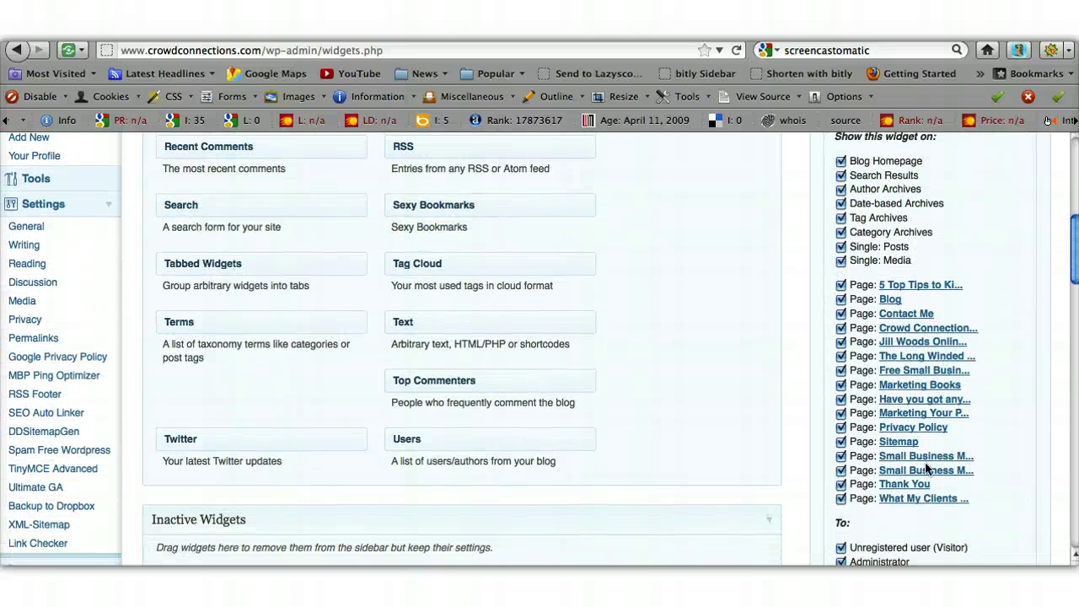
left_click(842, 400)
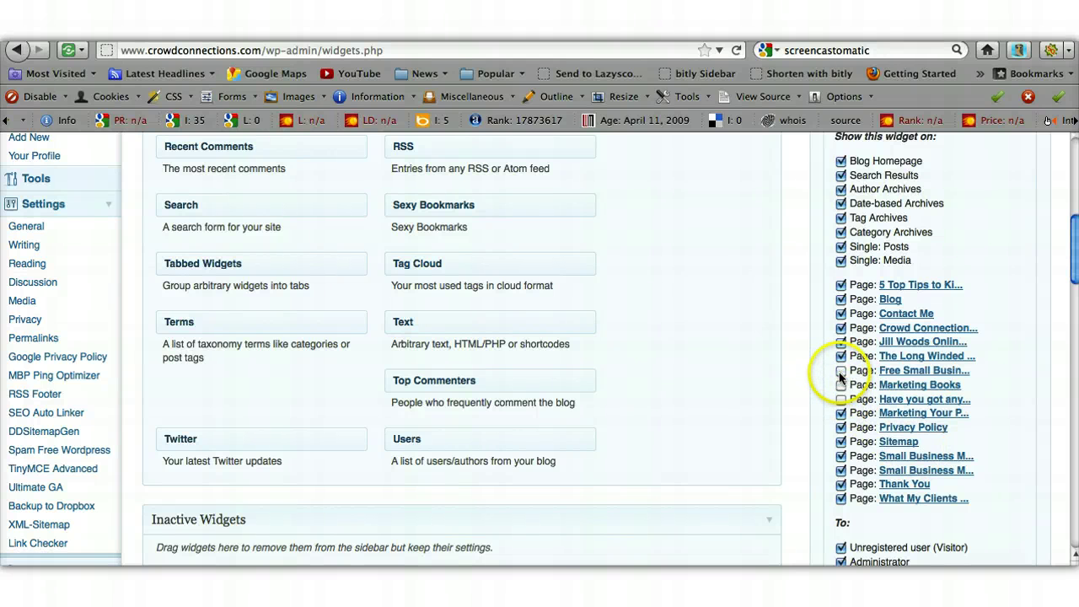
left_click(841, 371)
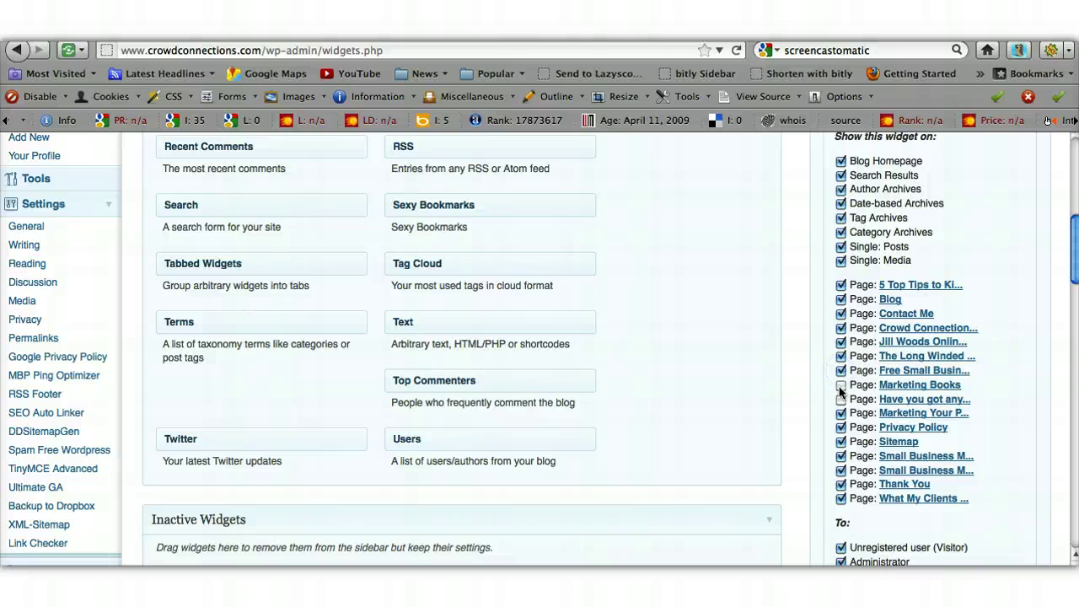
left_click(841, 386)
left_click(841, 400)
scroll(840, 406, "up", 5)
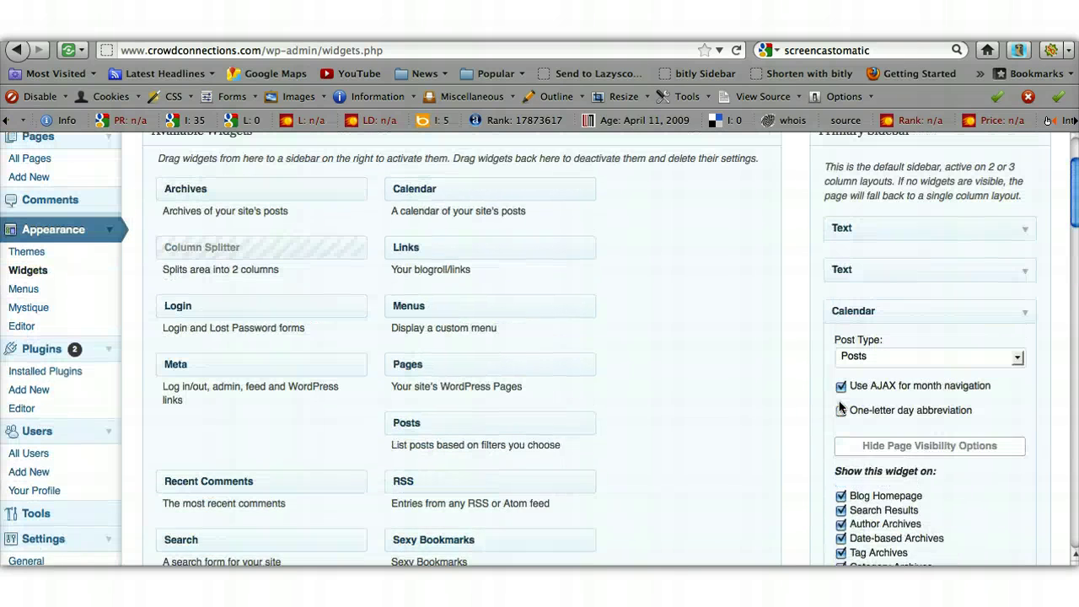
scroll(843, 410, "down", 15)
left_click(1003, 380)
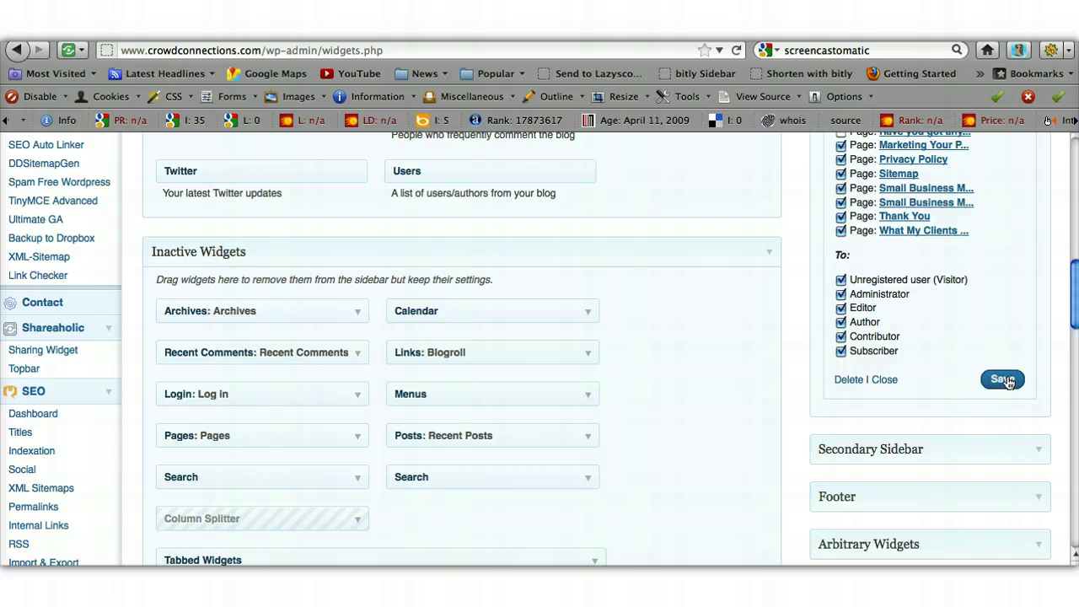
Close the Calendar widget and drag the Search widget to the top of the Primary Sidebar.
left_click(991, 373)
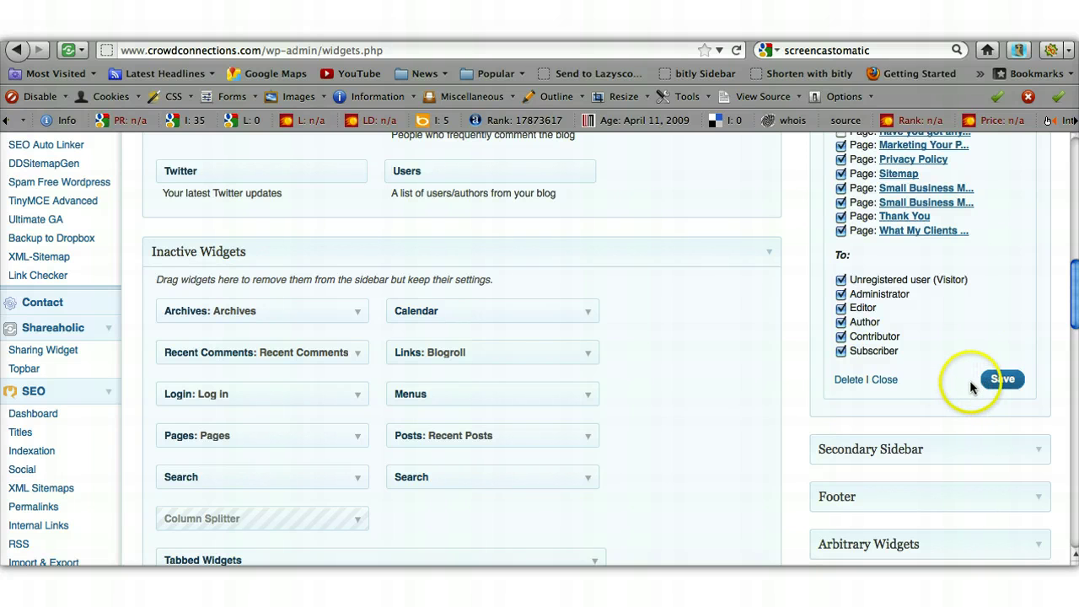
left_click(885, 379)
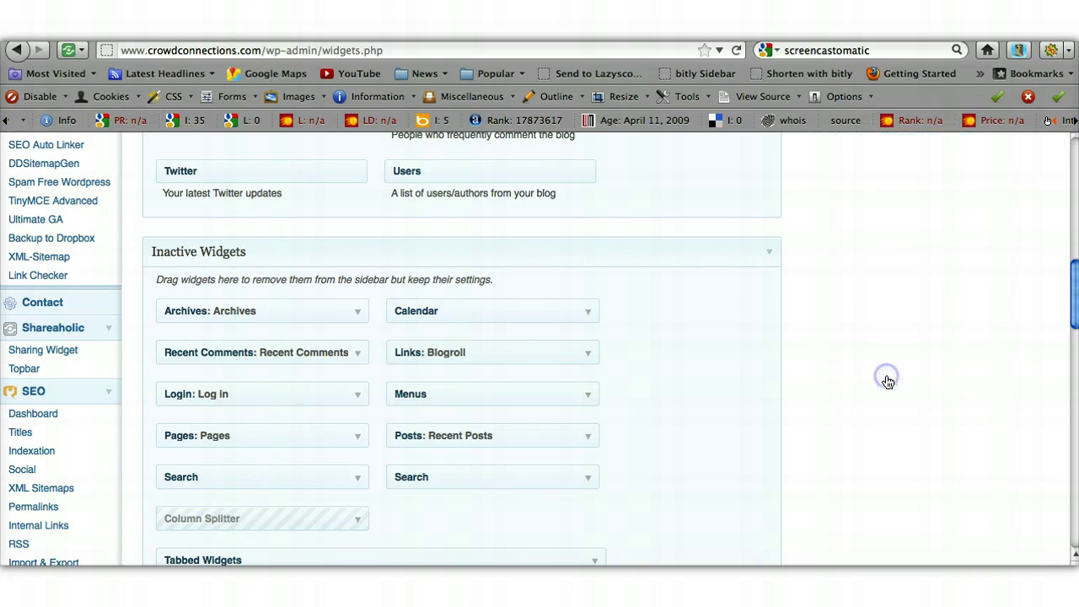
scroll(680, 381, "up", 5)
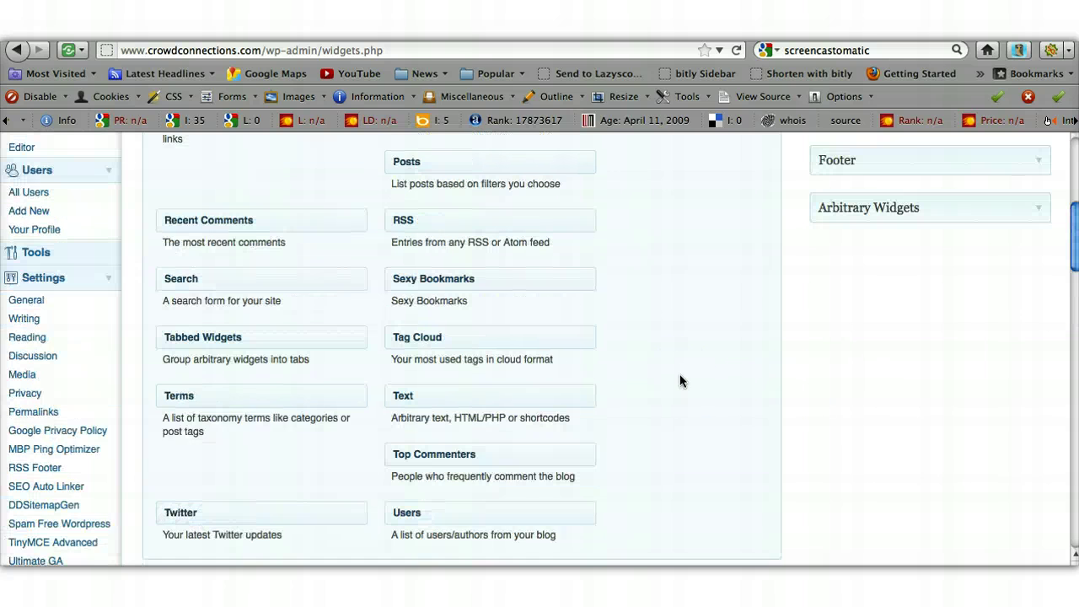
scroll(680, 379, "up", 1)
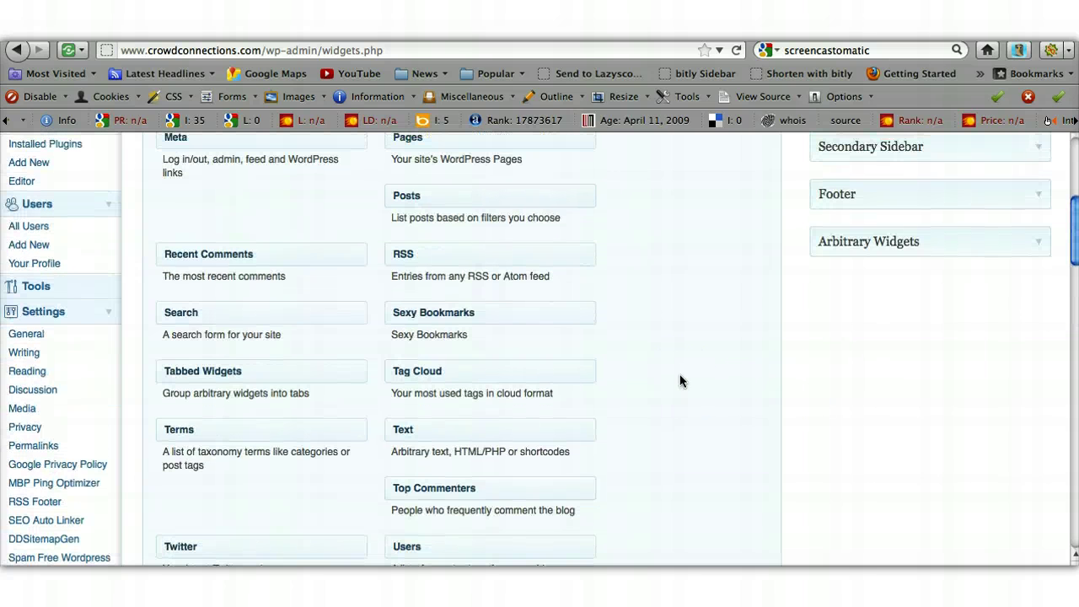
scroll(680, 381, "down", 3)
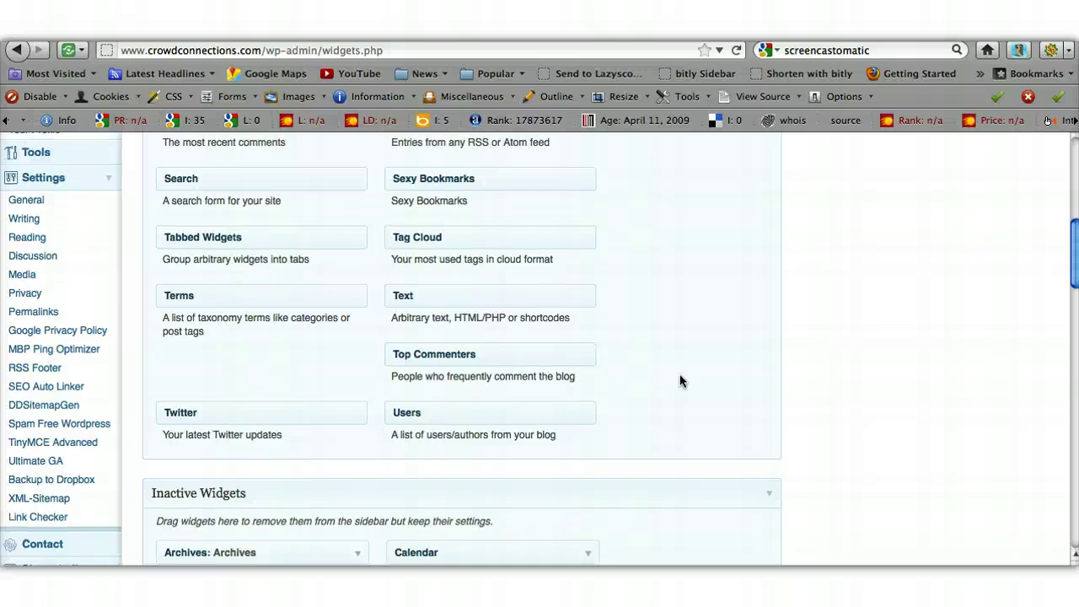
scroll(679, 381, "up", 4)
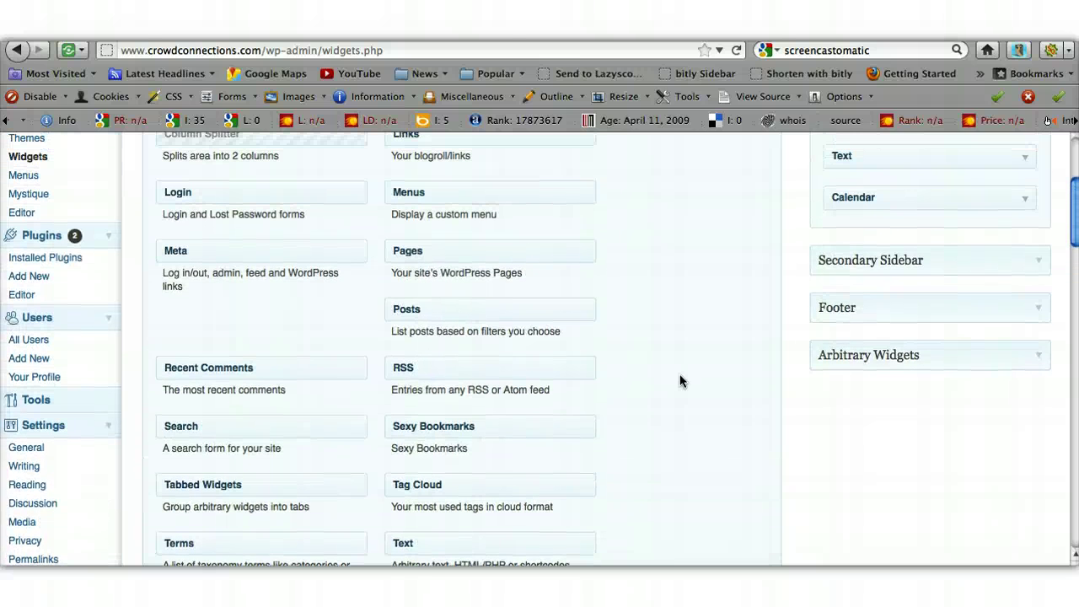
scroll(679, 380, "up", 2)
scroll(679, 381, "down", 2)
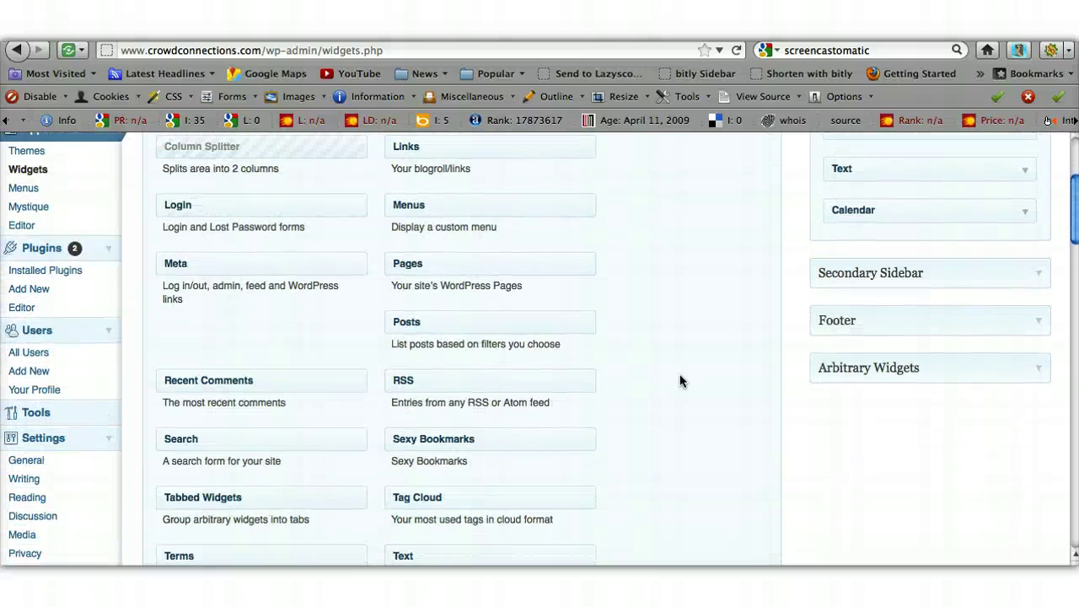
scroll(680, 381, "down", 1)
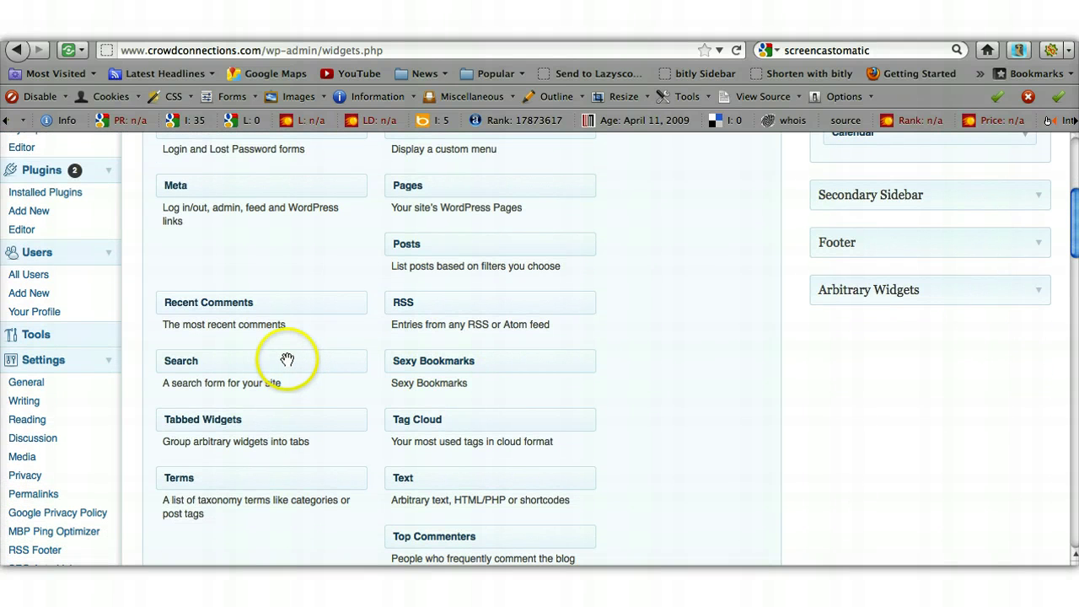
left_click_drag(286, 360, 953, 301)
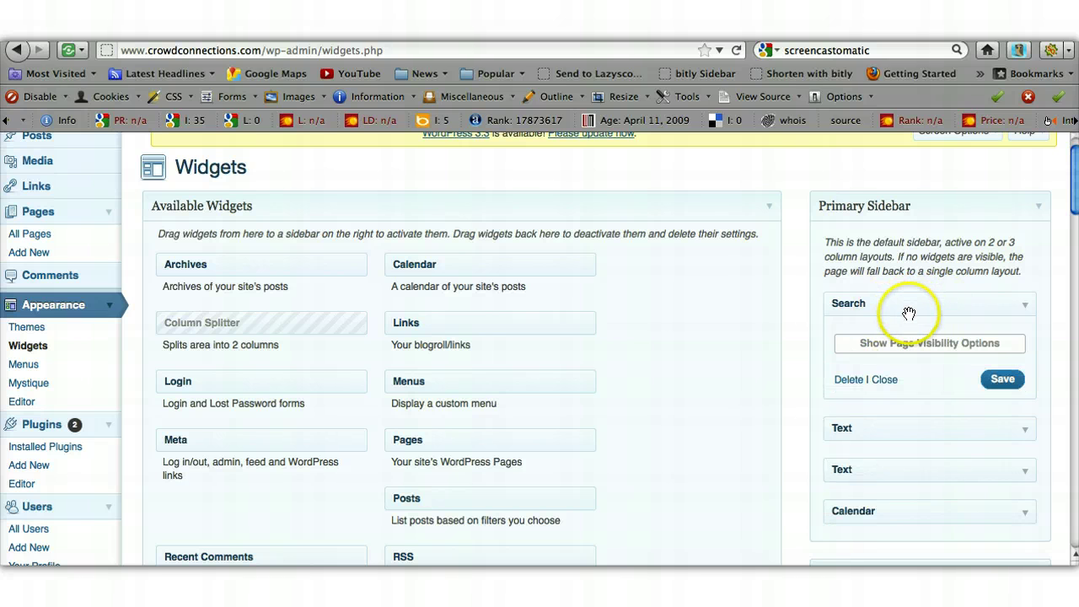
Save the Search widget's settings in the Primary Sidebar and close it.
left_click(945, 342)
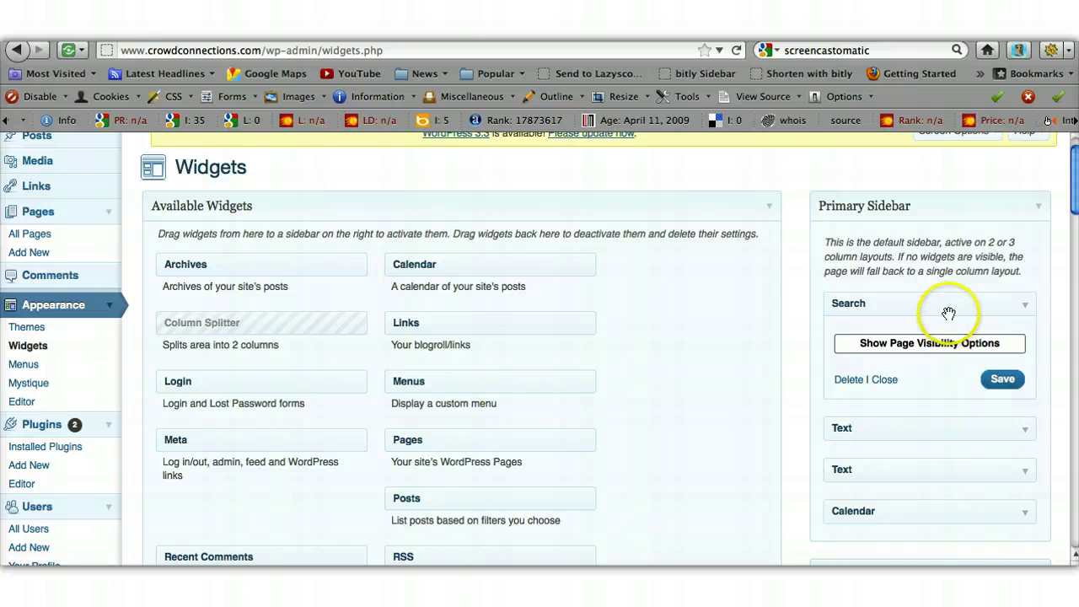
left_click(1002, 380)
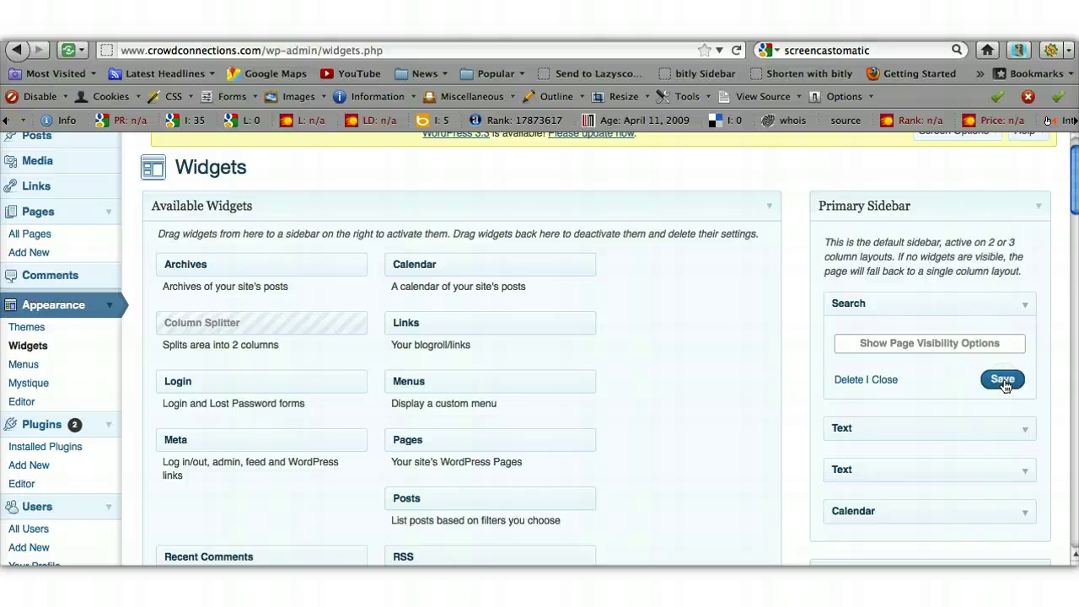
left_click(1001, 381)
left_click(886, 380)
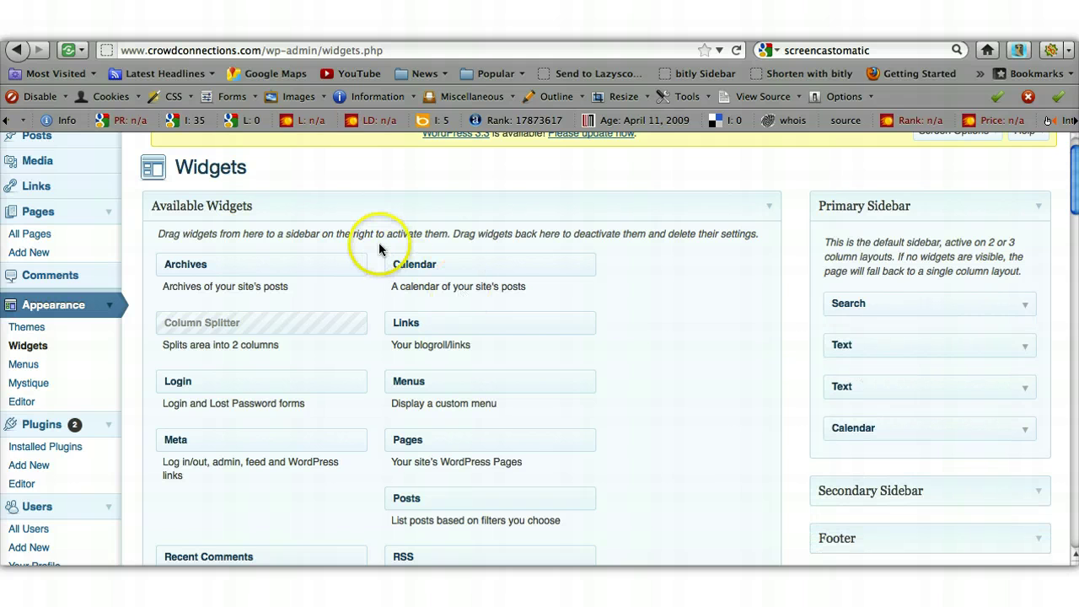
scroll(379, 242, "up", 1)
Visit the live Crowd Connections site, try the Search Website box, and scroll to the December 2011 calendar.
left_click(305, 150)
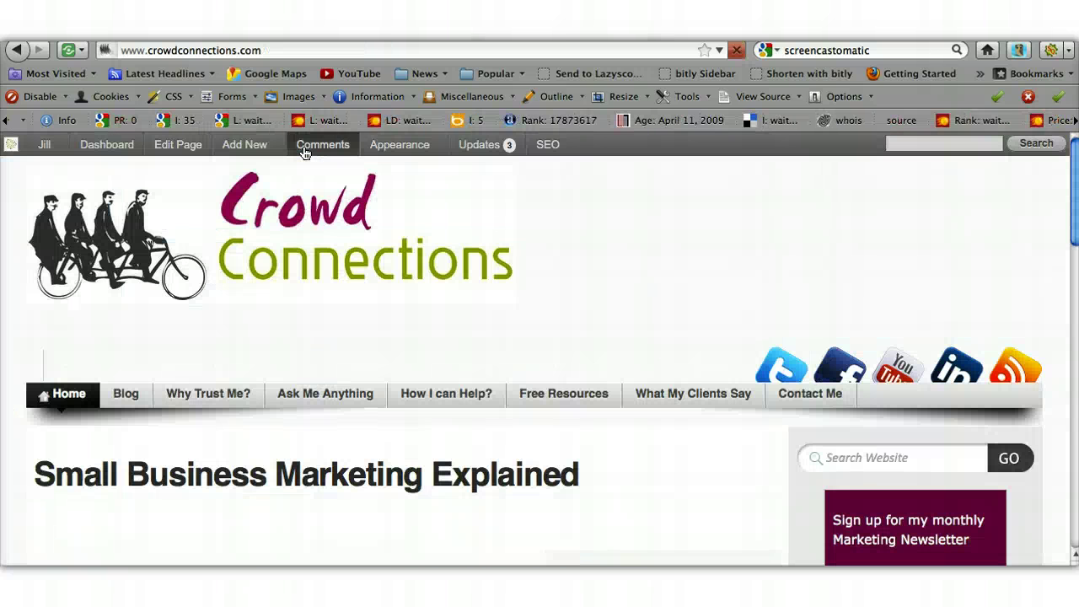
left_click(795, 233)
scroll(798, 238, "down", 1)
scroll(797, 237, "down", 3)
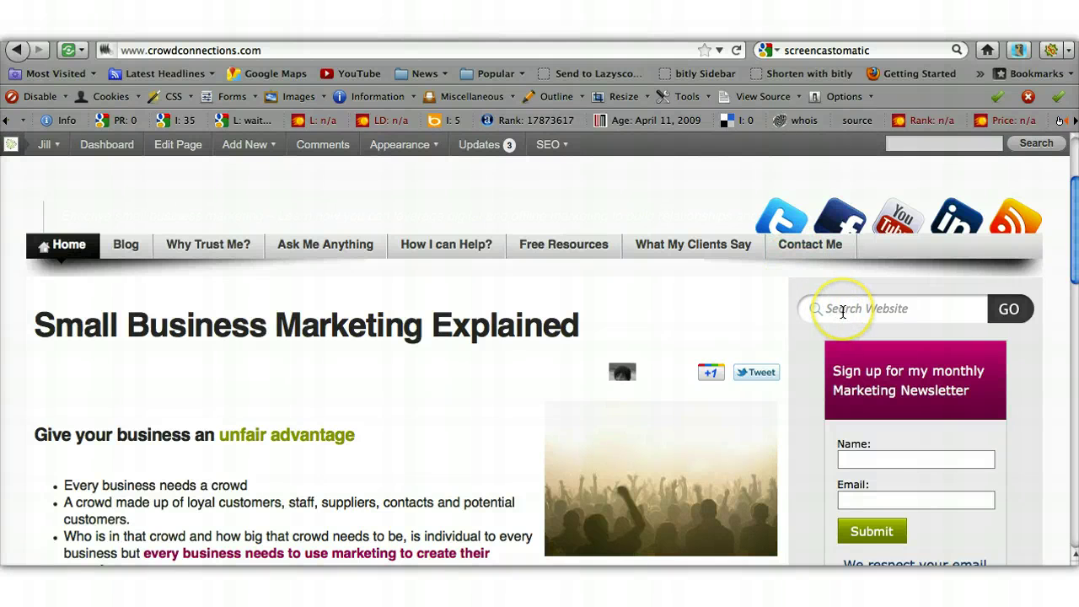
left_click(843, 311)
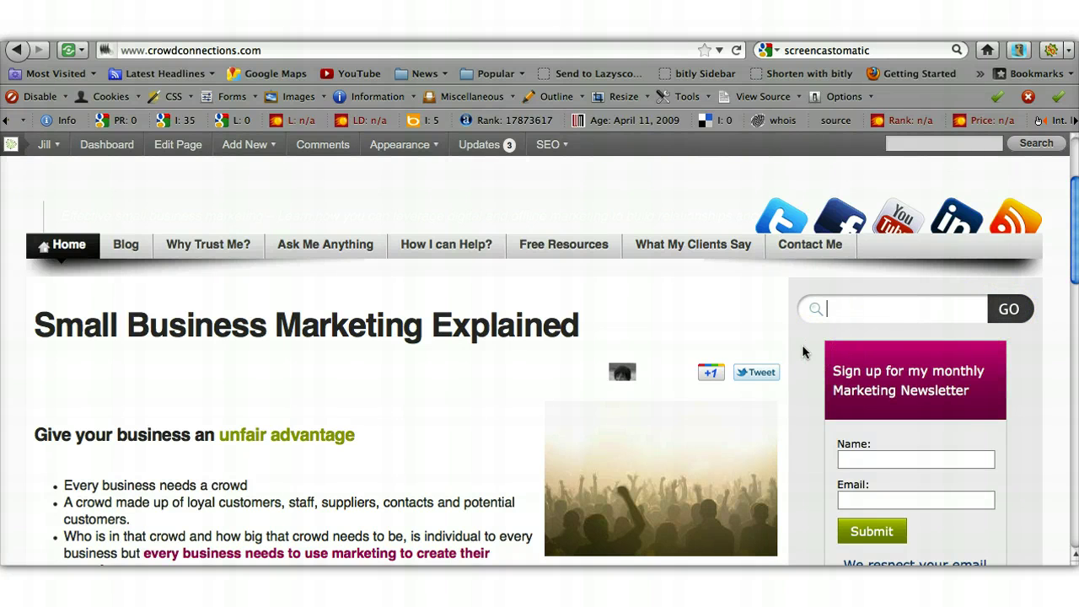
scroll(803, 352, "down", 10)
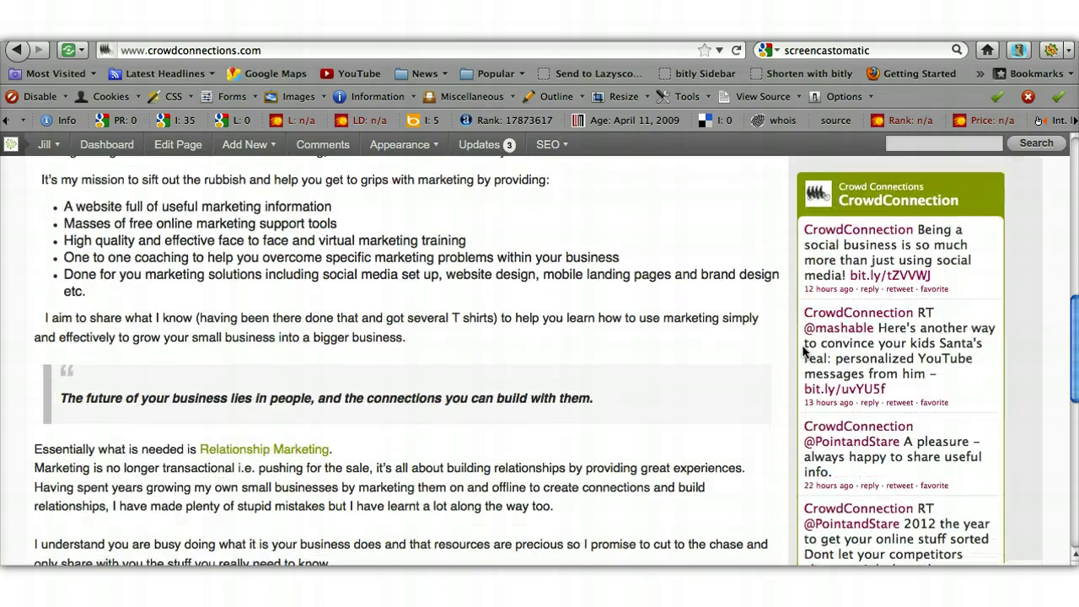
scroll(802, 351, "down", 8)
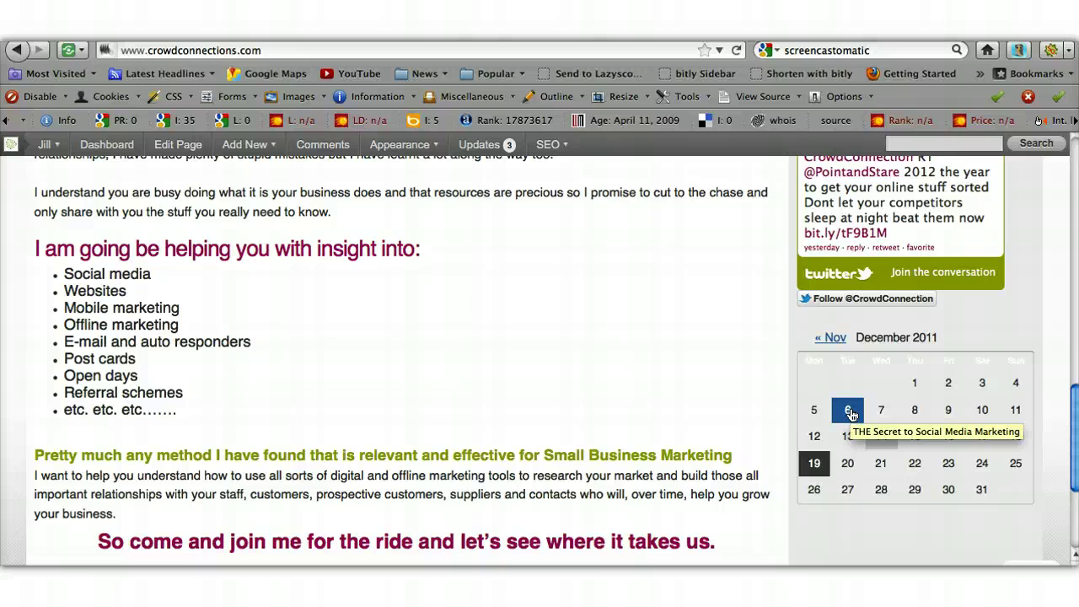
scroll(679, 358, "up", 10)
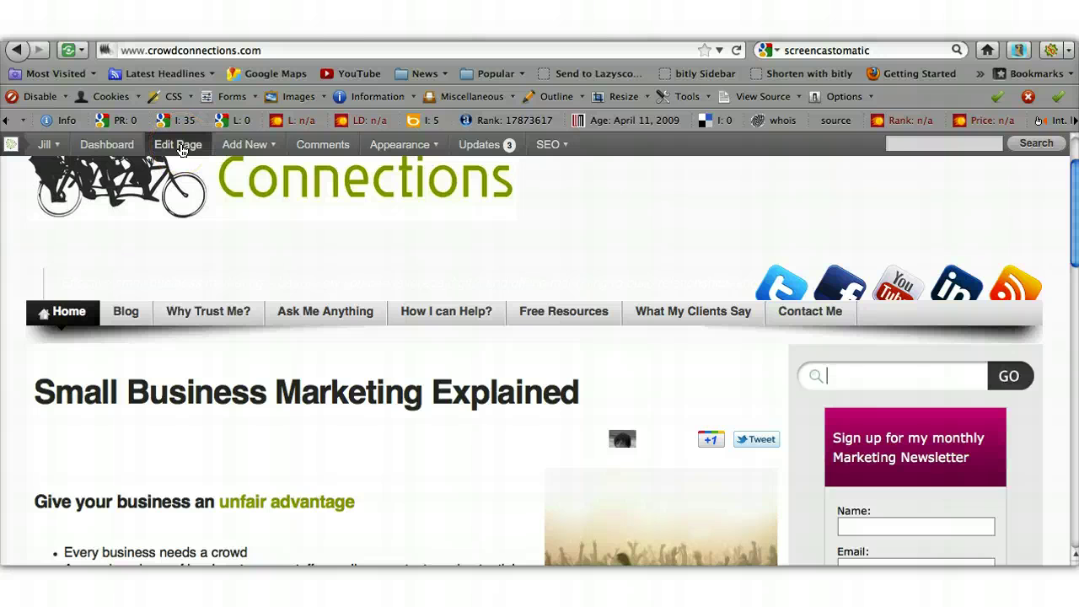
Return to the admin Dashboard and reopen Appearance > Widgets with Search, two Text widgets and Calendar.
left_click(121, 149)
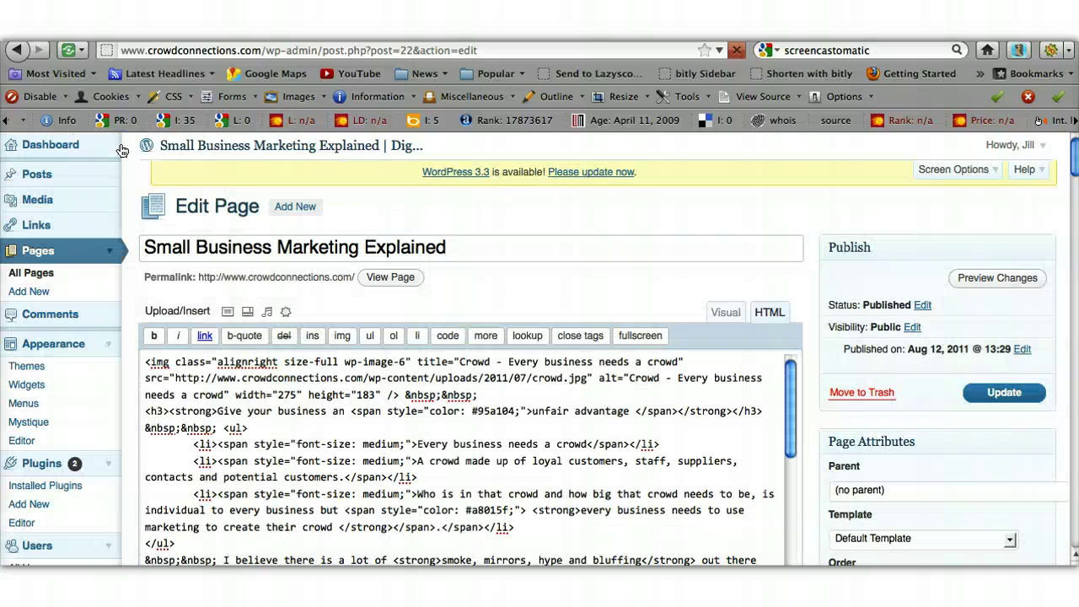
left_click(76, 146)
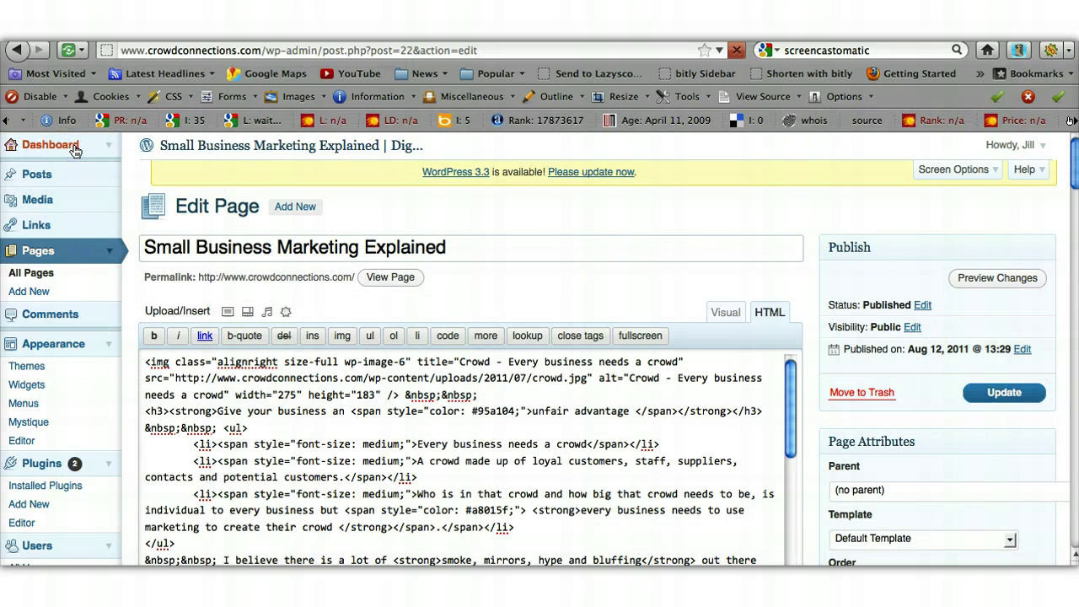
left_click(74, 343)
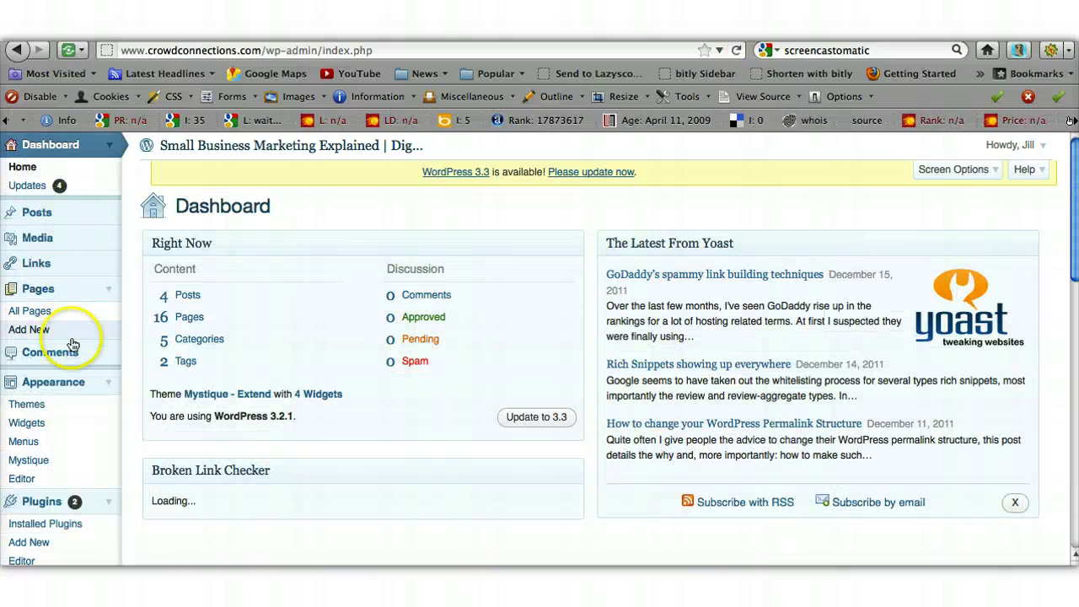
left_click(33, 426)
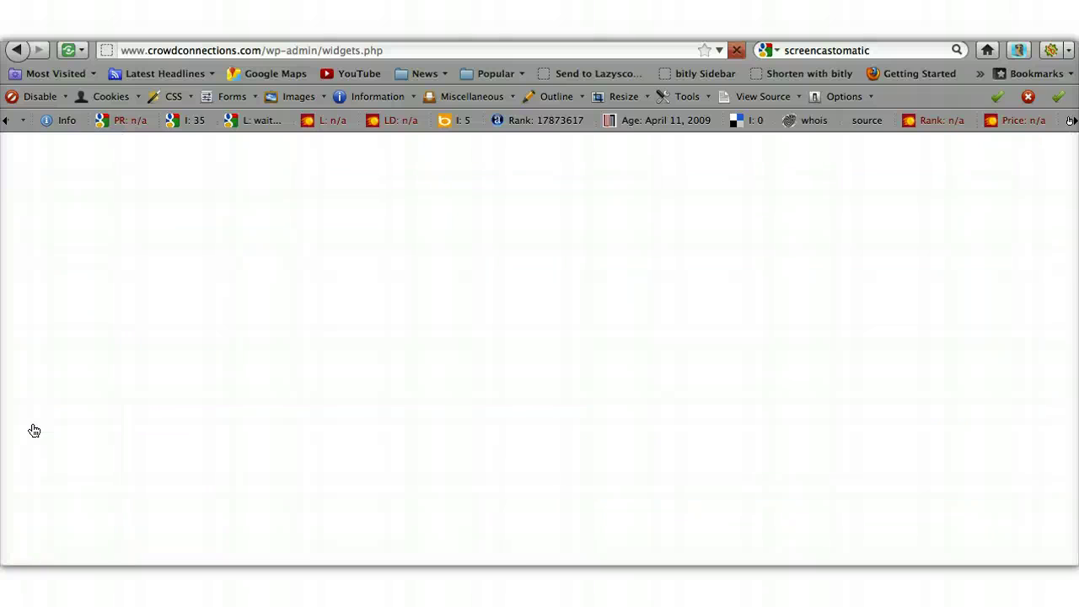
left_click_drag(202, 361, 955, 467)
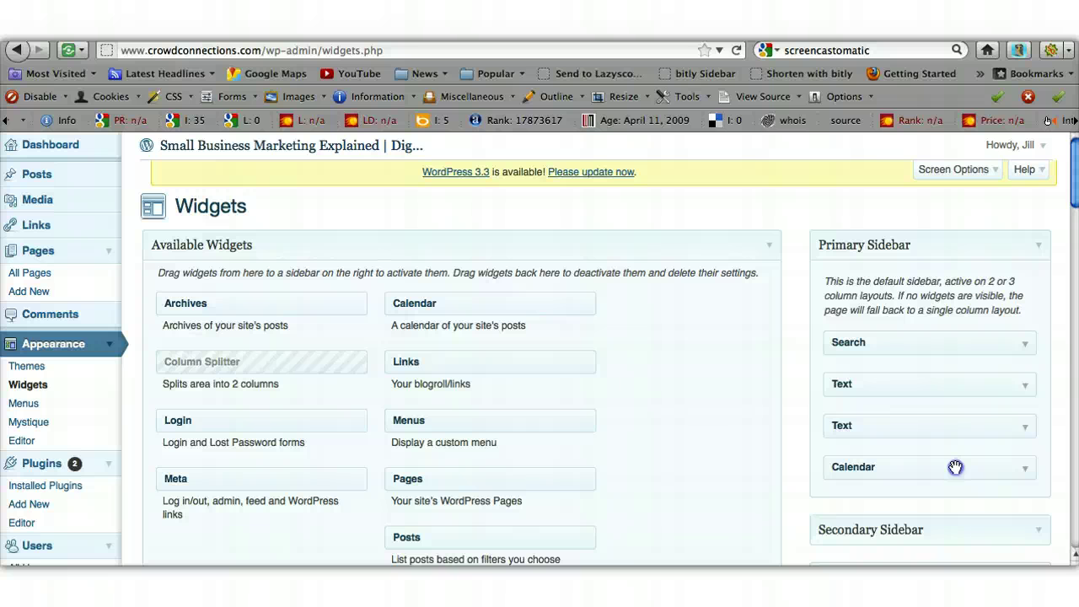
left_click(1025, 469)
scroll(1027, 476, "down", 7)
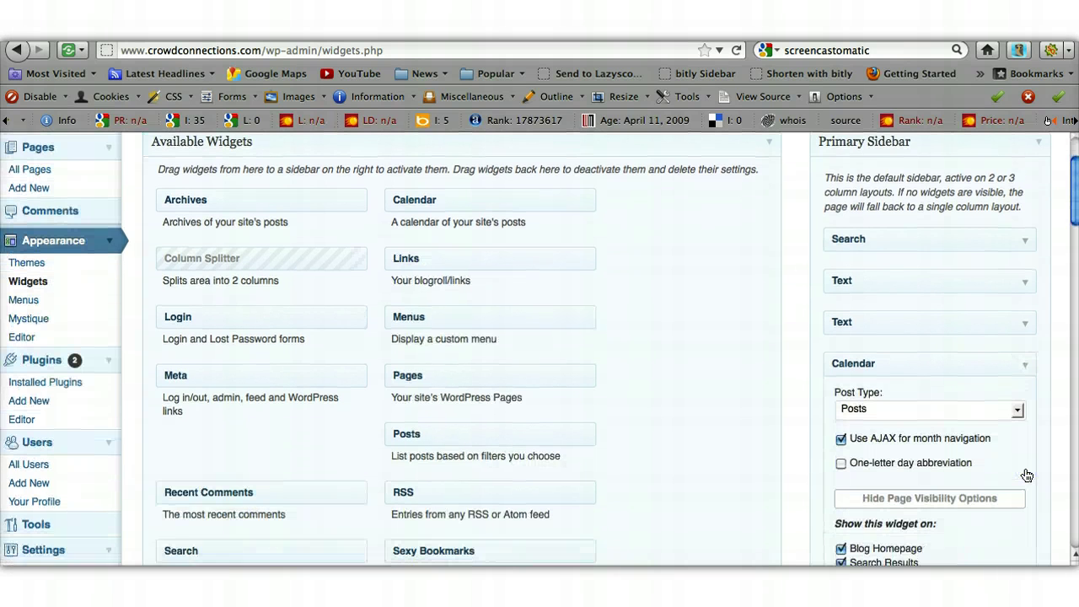
scroll(1027, 476, "down", 10)
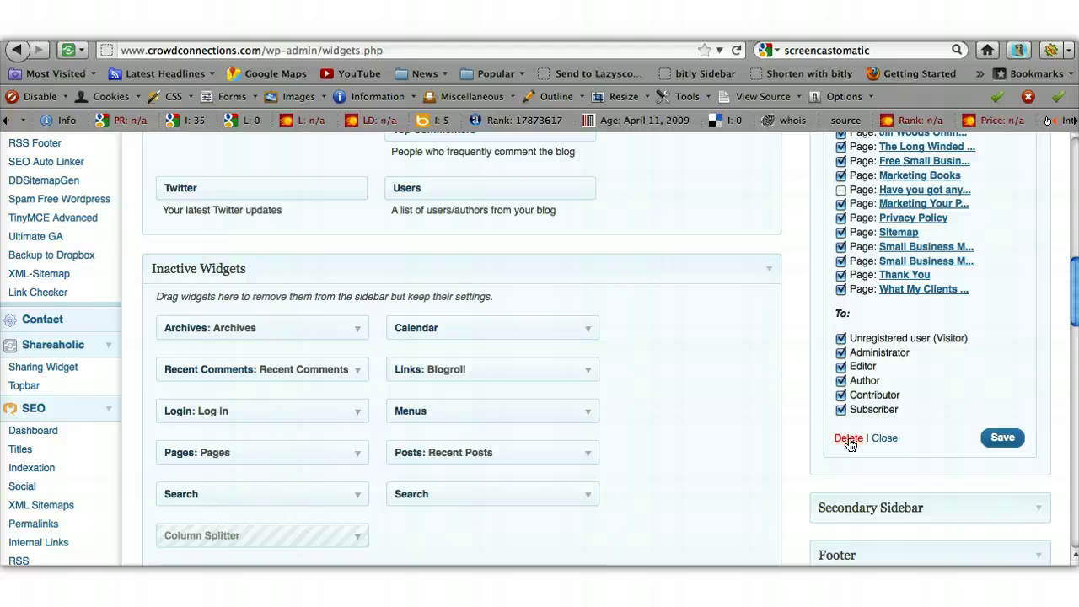
left_click(886, 440)
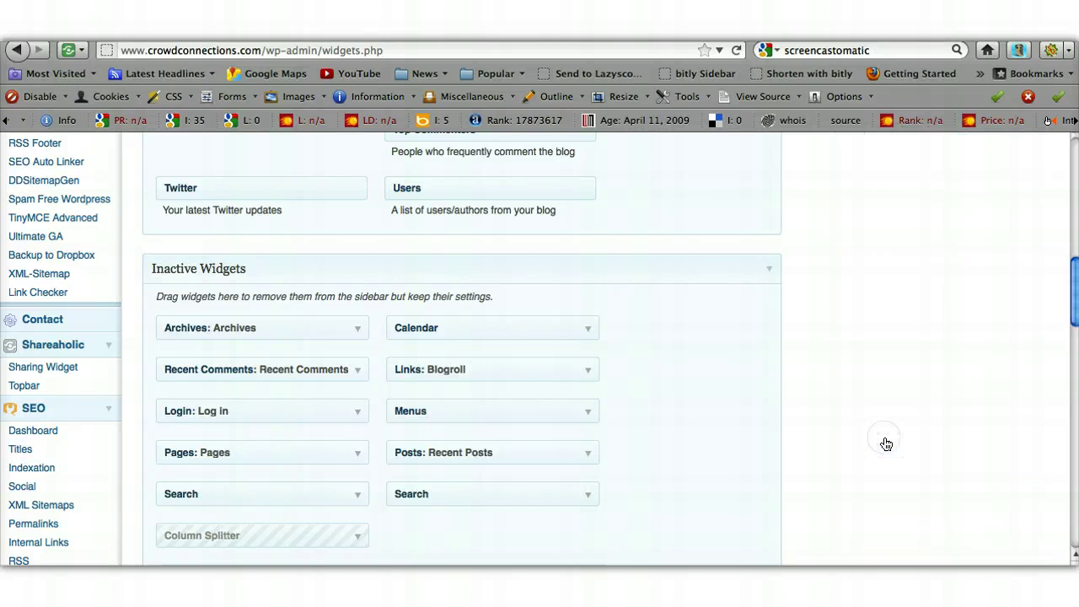
scroll(886, 444, "up", 10)
left_click(870, 465)
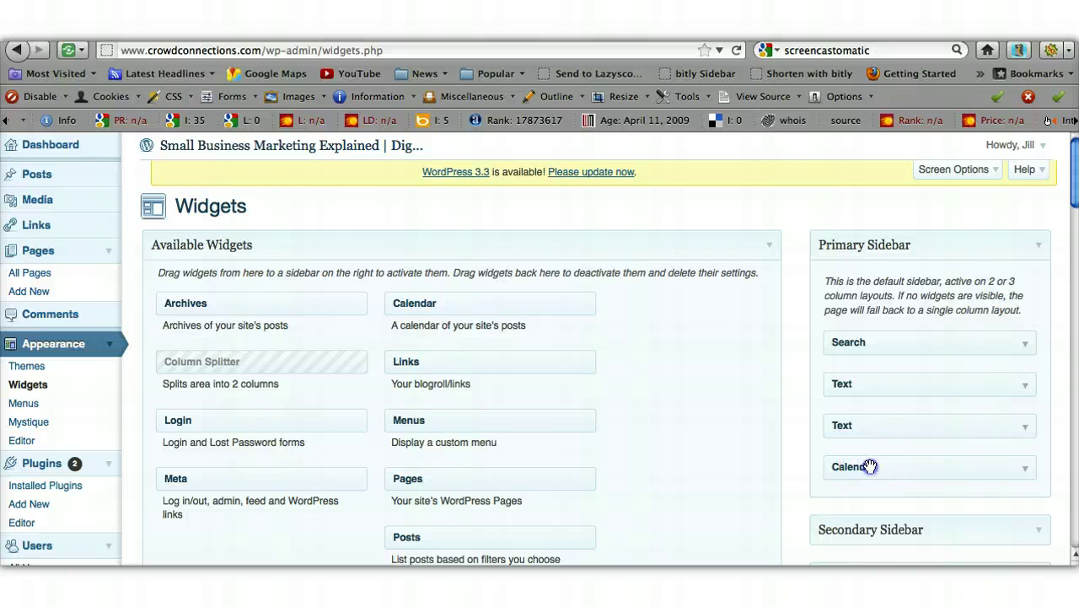
Drag the Calendar widget back to Available Widgets and drop Search below the first Text widget.
left_click_drag(870, 466, 368, 445)
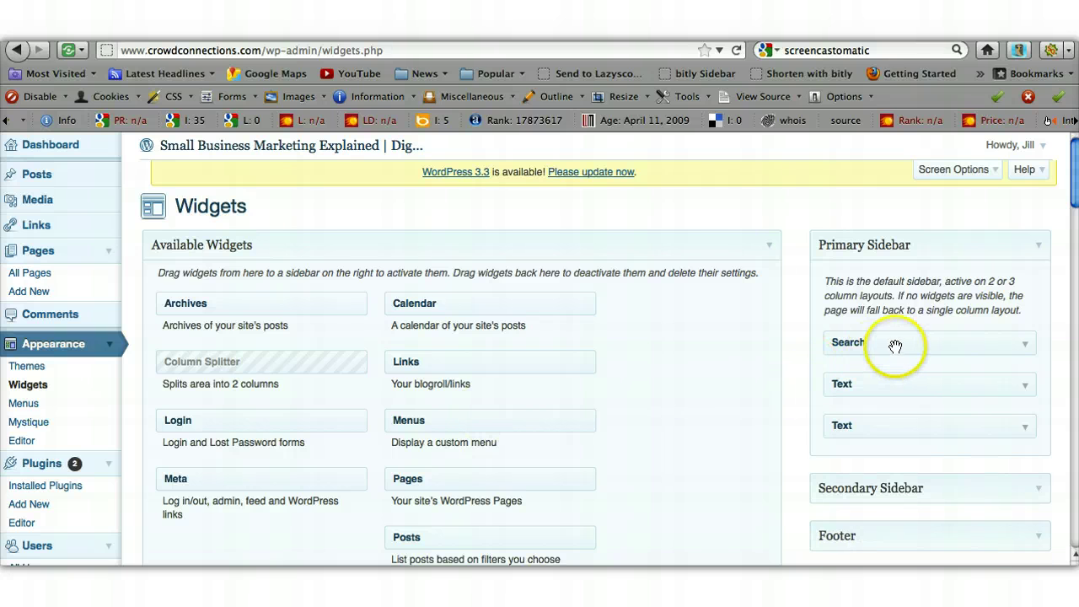
left_click_drag(896, 345, 893, 385)
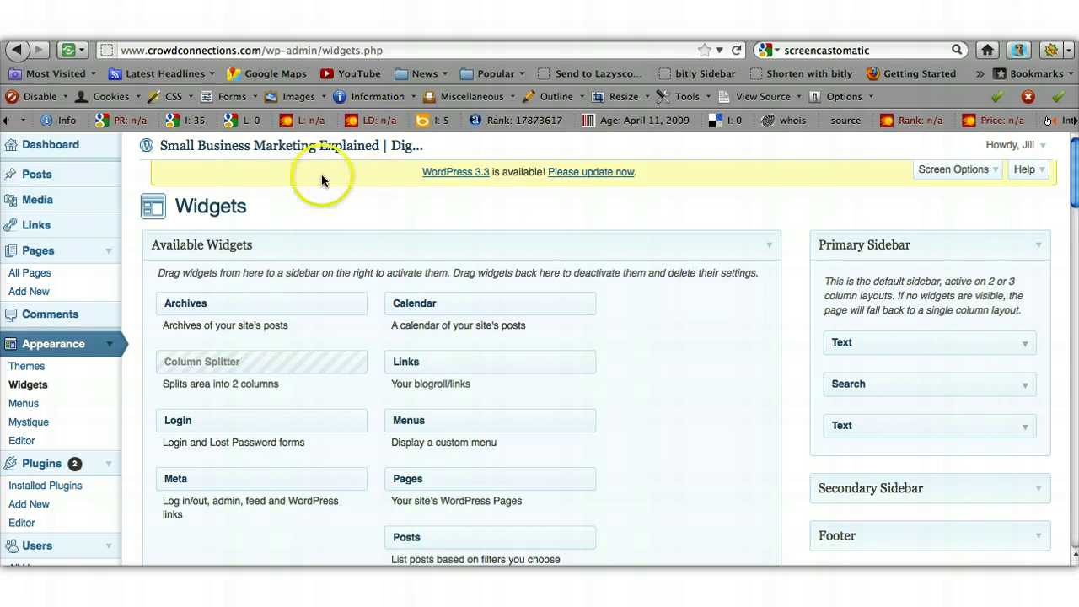
Visit the live home page and scroll the sidebar to see the search box under the newsletter signup.
left_click(285, 148)
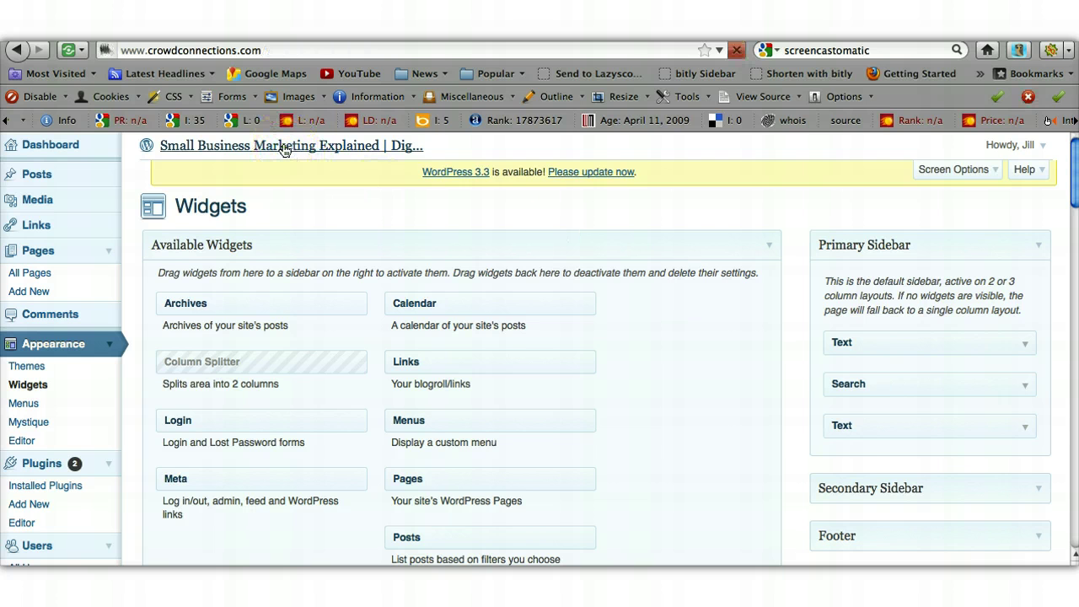
scroll(805, 267, "down", 4)
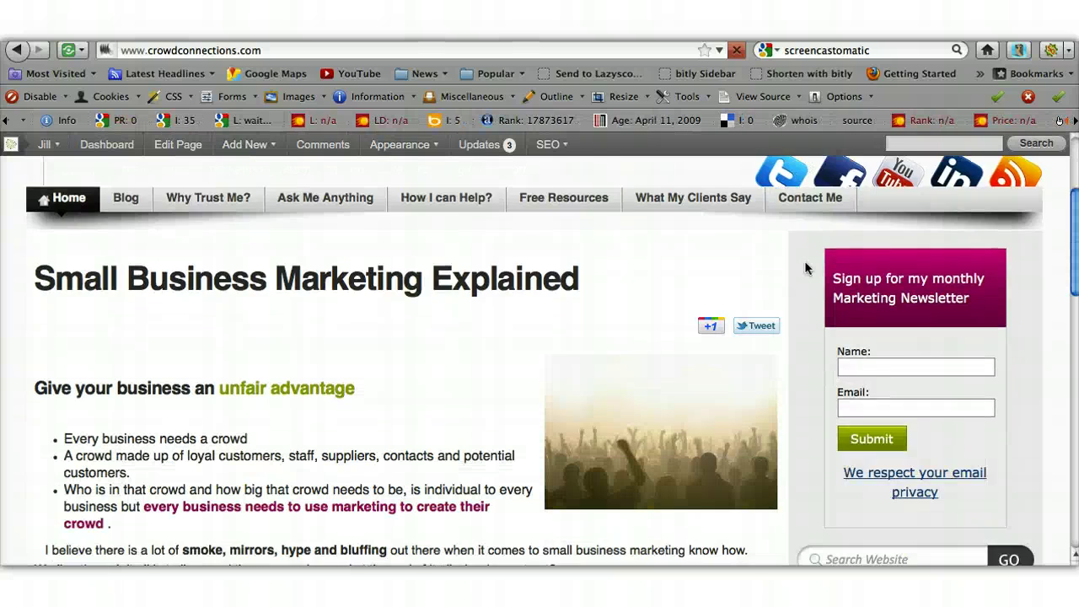
scroll(805, 266, "down", 4)
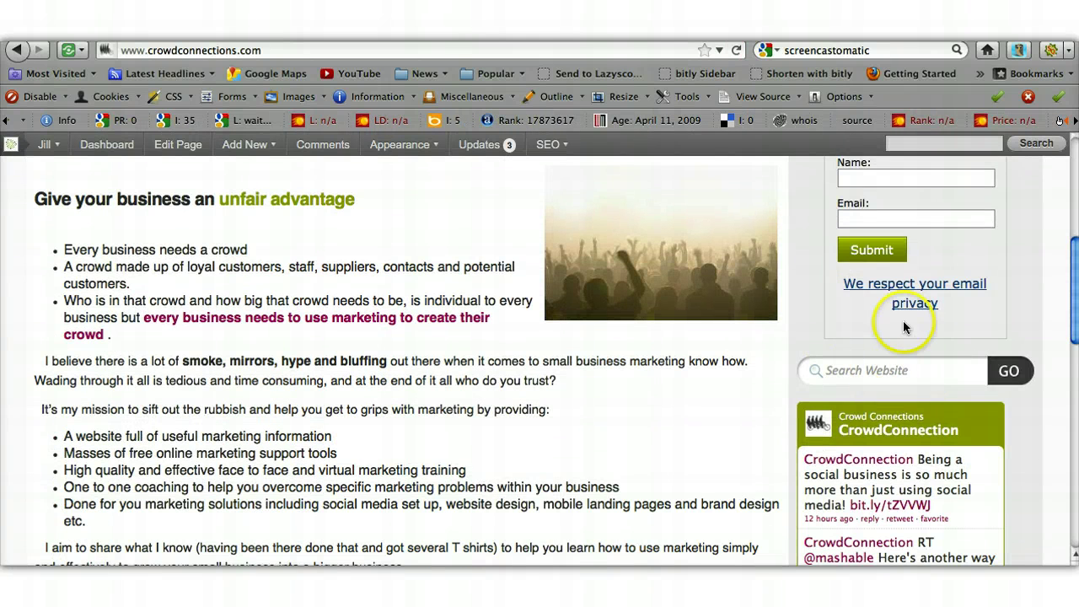
scroll(903, 442, "down", 8)
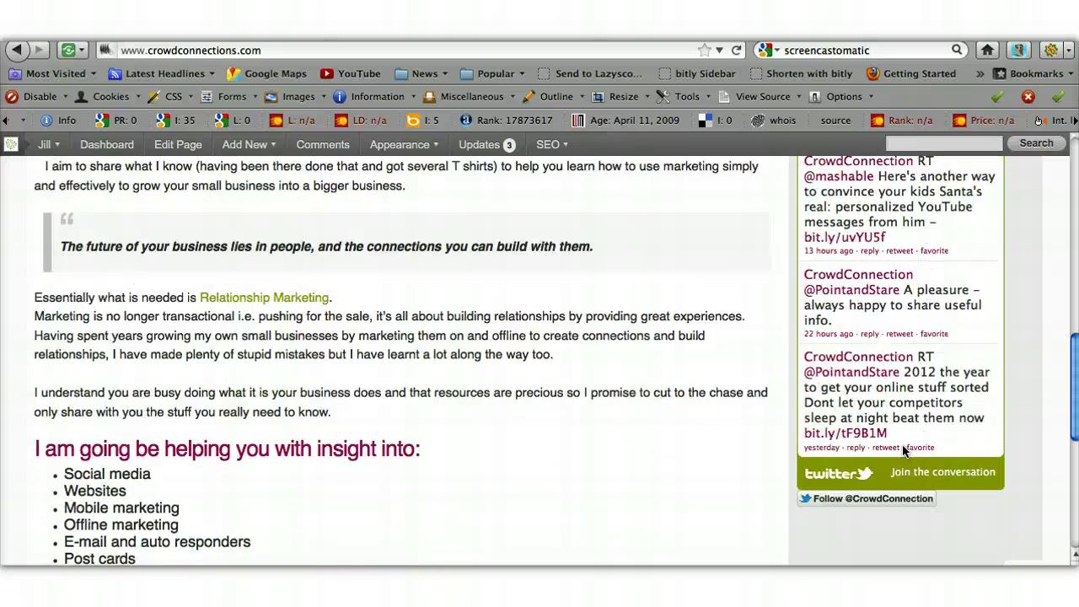
scroll(903, 449, "down", 3)
scroll(903, 450, "up", 12)
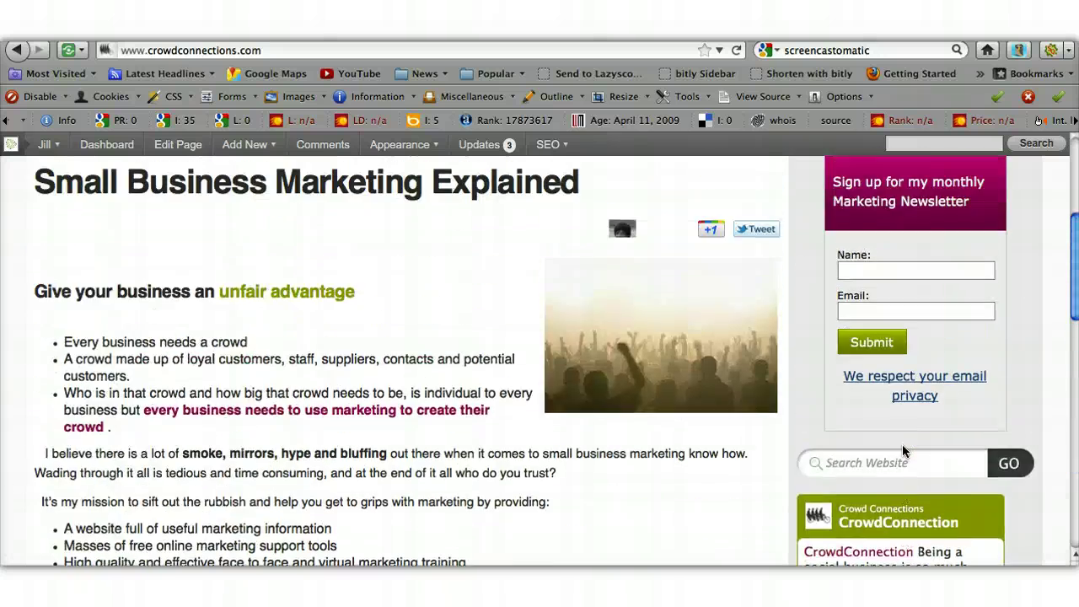
scroll(902, 451, "up", 6)
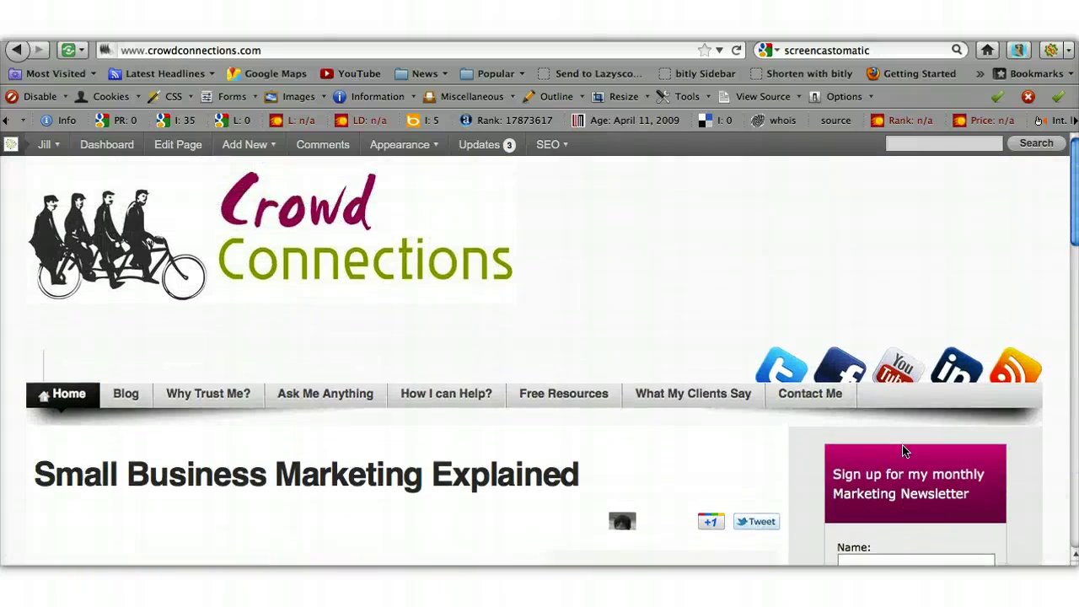